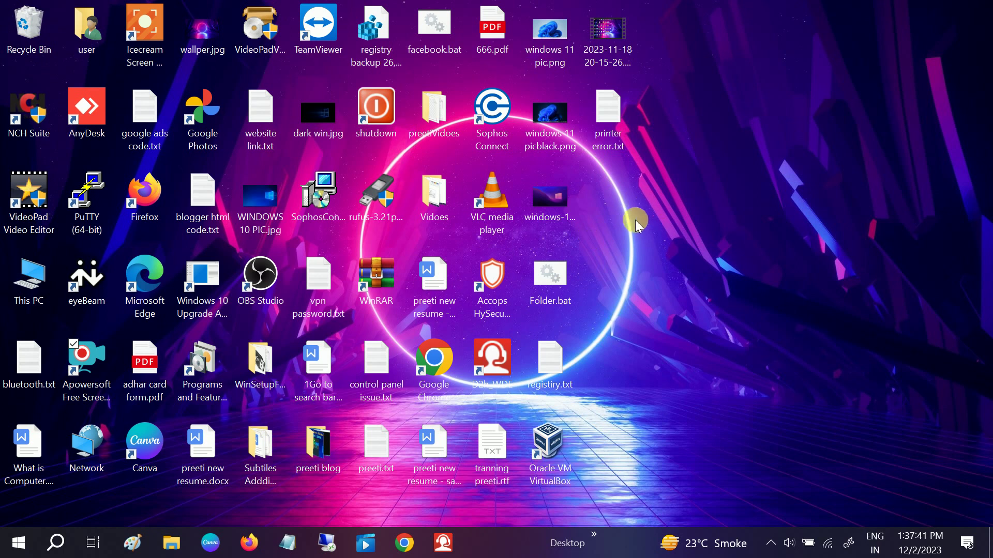
Launch Chrome and open Facebook's log-in page from a Google search for 'facebook'.
left_click(439, 361)
double_click(439, 360)
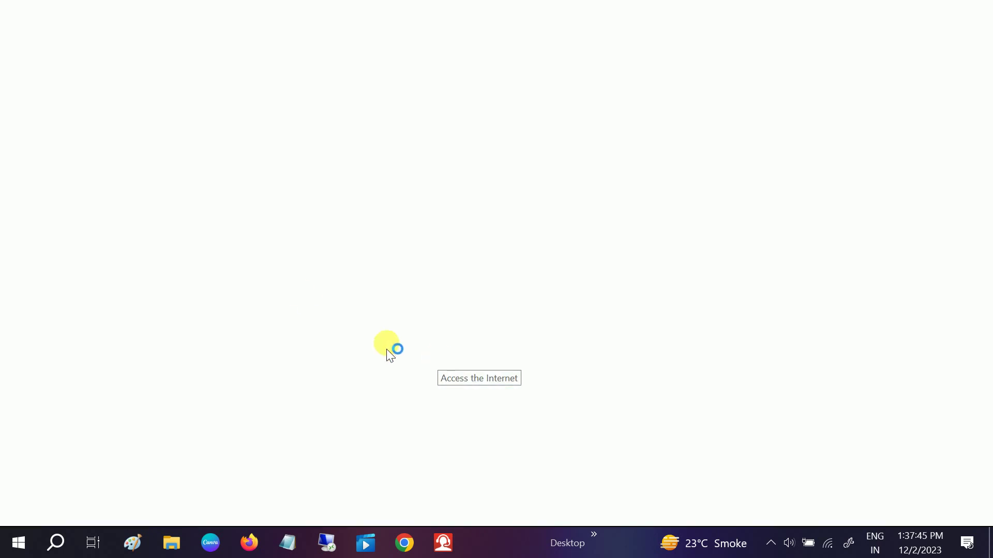
left_click(153, 54)
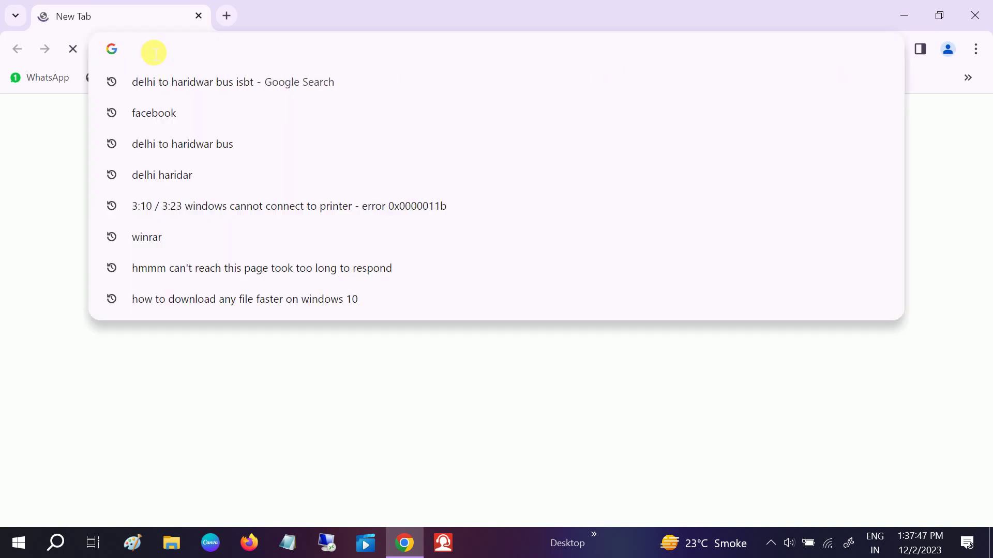
left_click(153, 114)
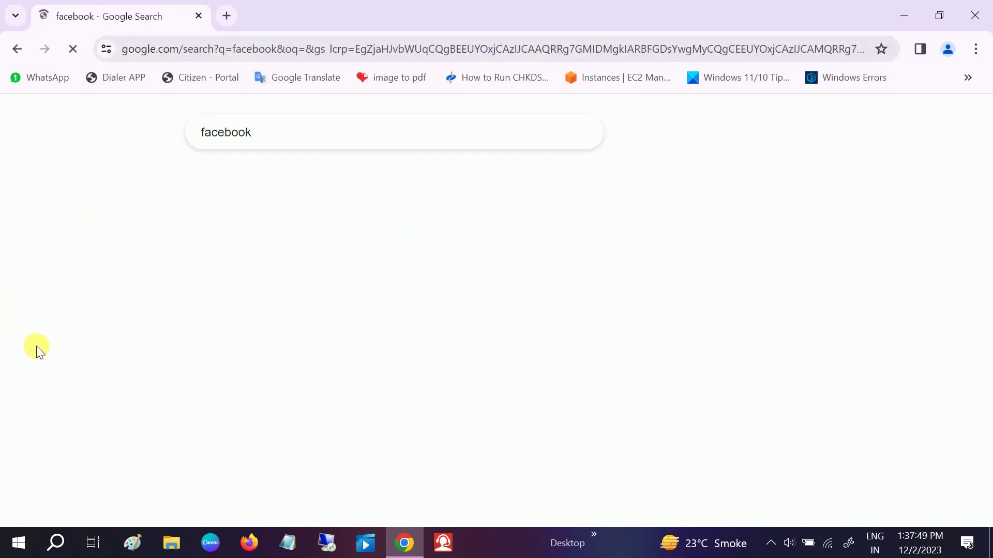
left_click(155, 278)
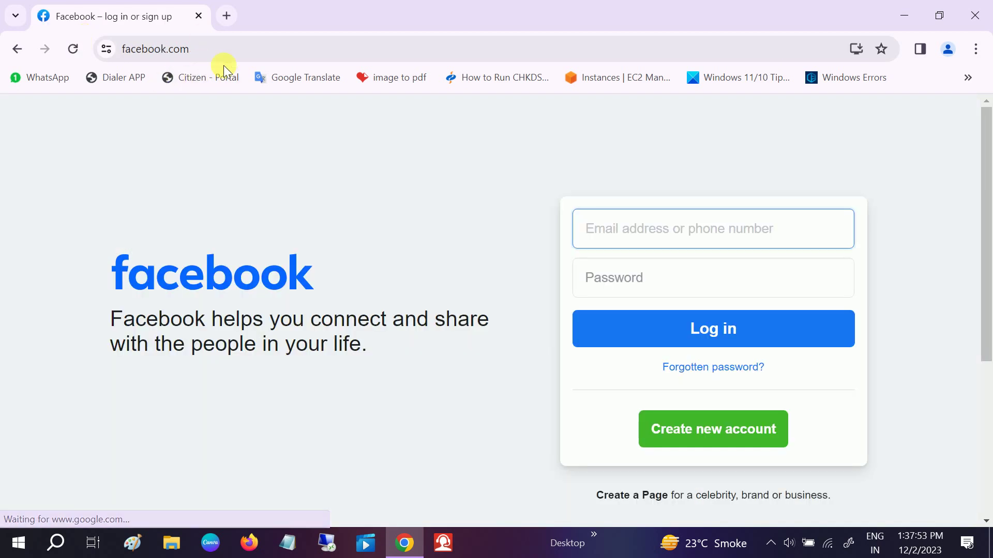
left_click(258, 58)
left_click(279, 56)
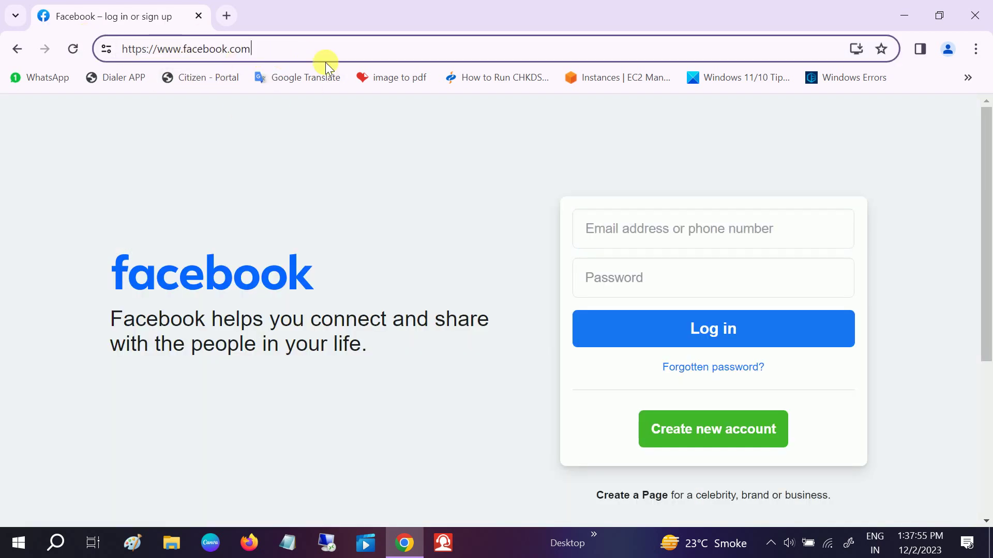
left_click_drag(166, 59, 295, 50)
left_click(277, 58)
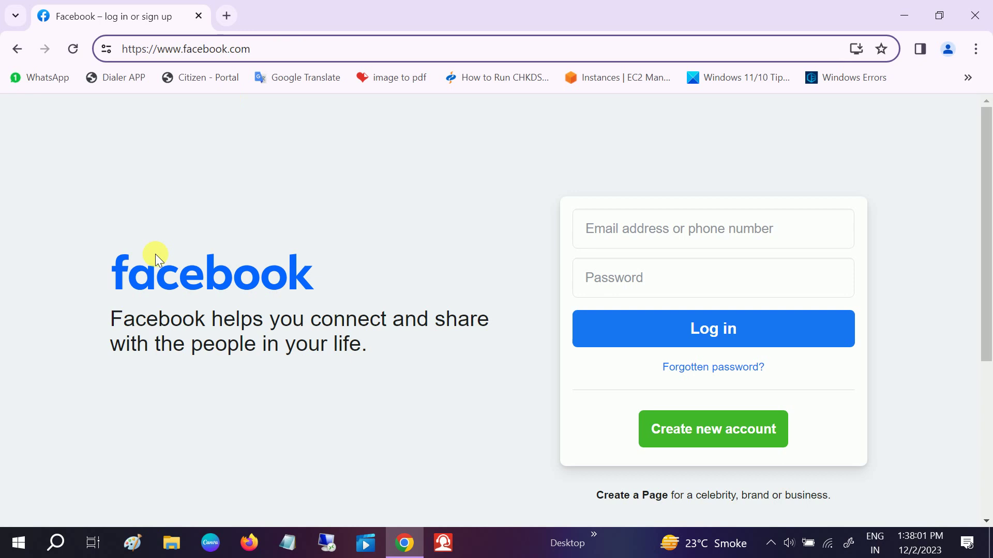
left_click(53, 550)
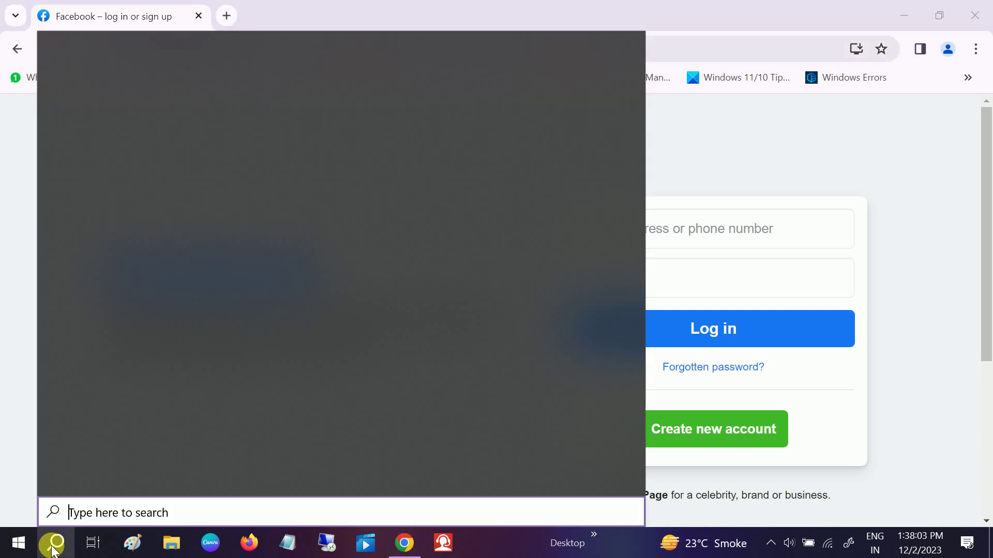
Open Run from Windows search and run firewall.cpl.
type("run")
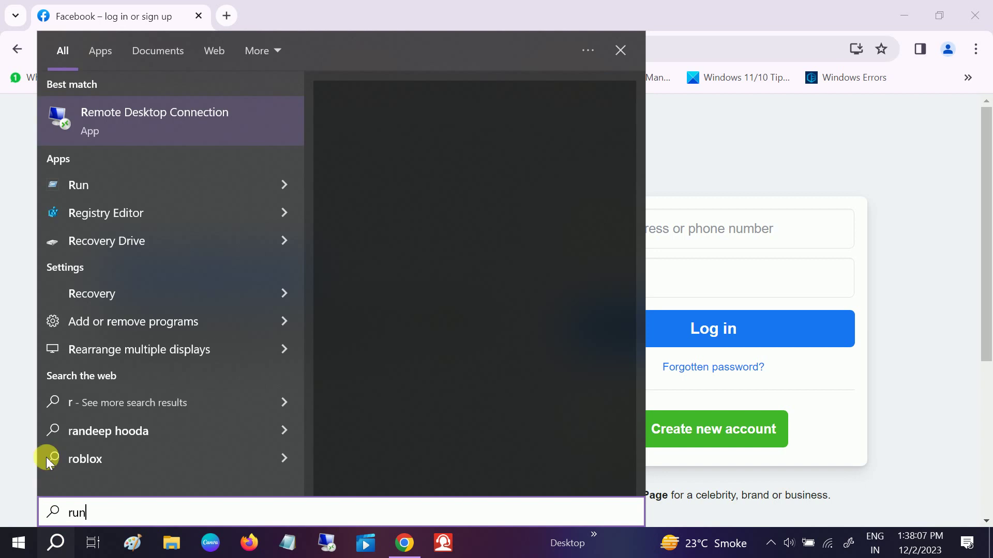
left_click(98, 128)
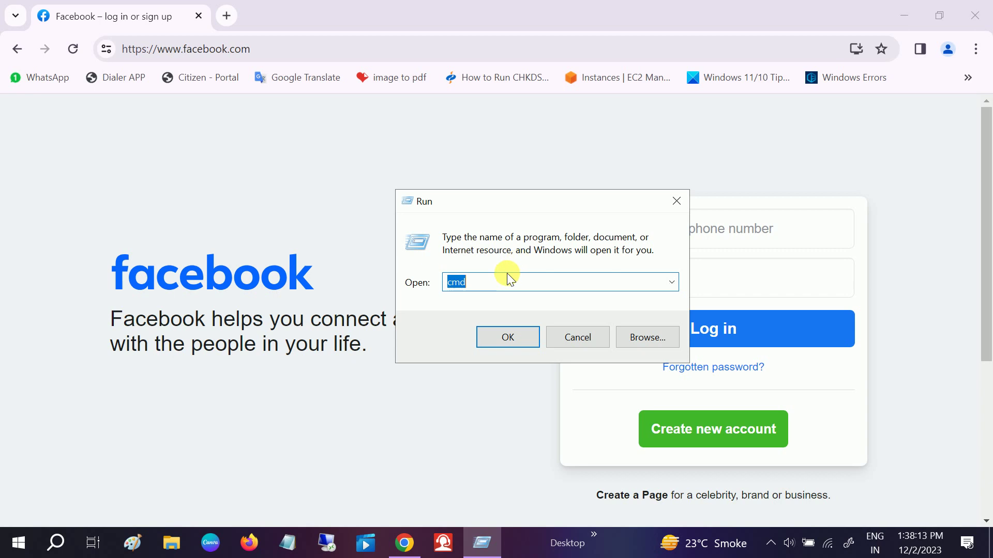
type("firewall")
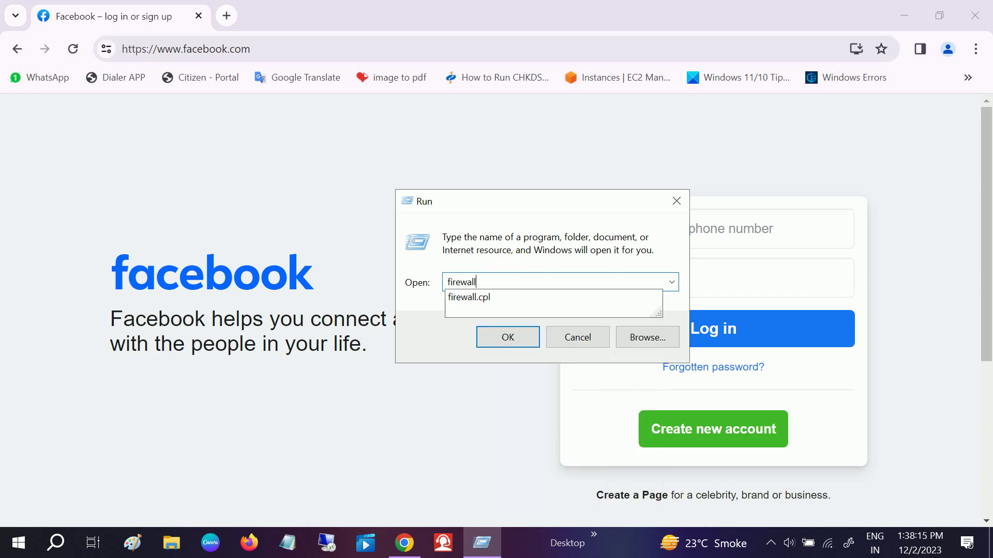
type(".cpl")
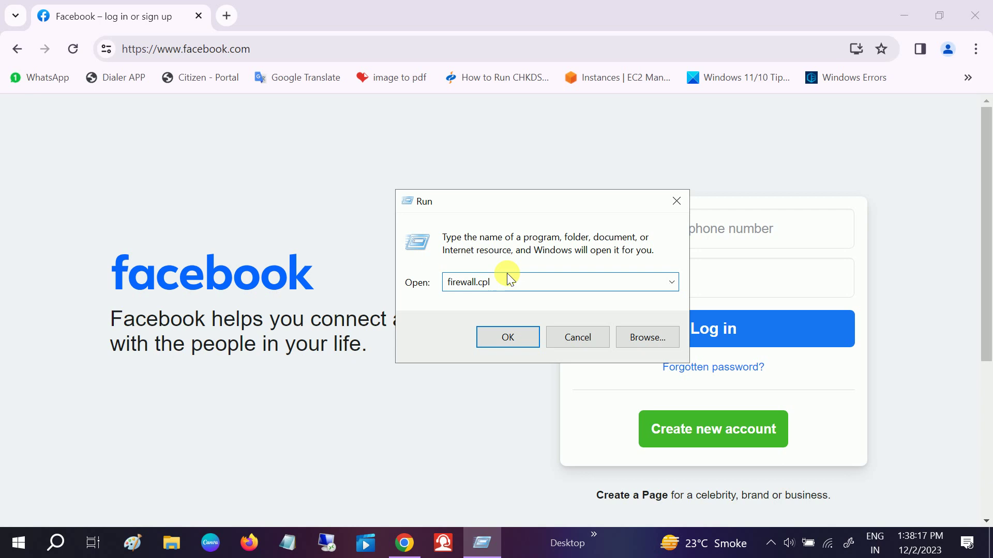
key("Return")
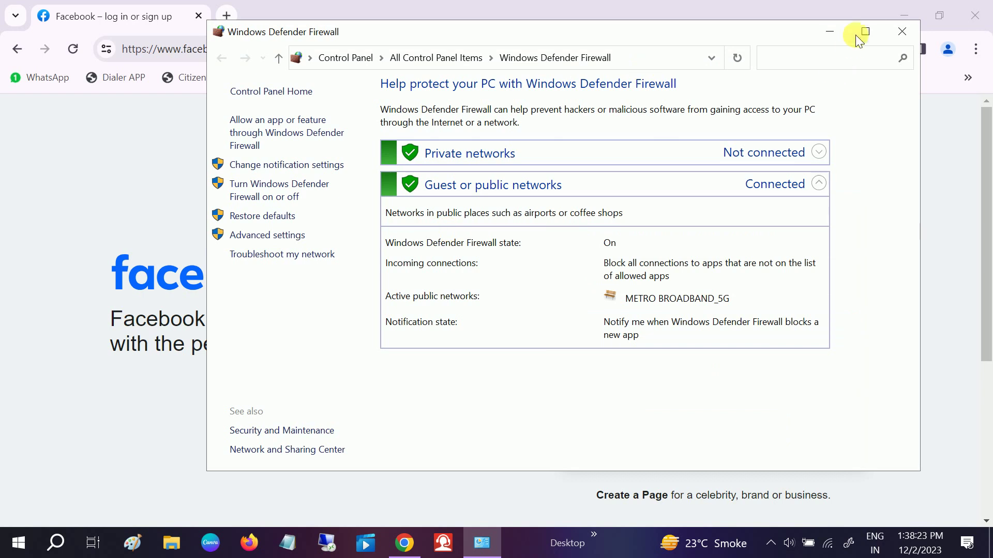
Maximize the firewall panel, open Advanced settings full screen, and show Outbound Rules.
left_click(863, 32)
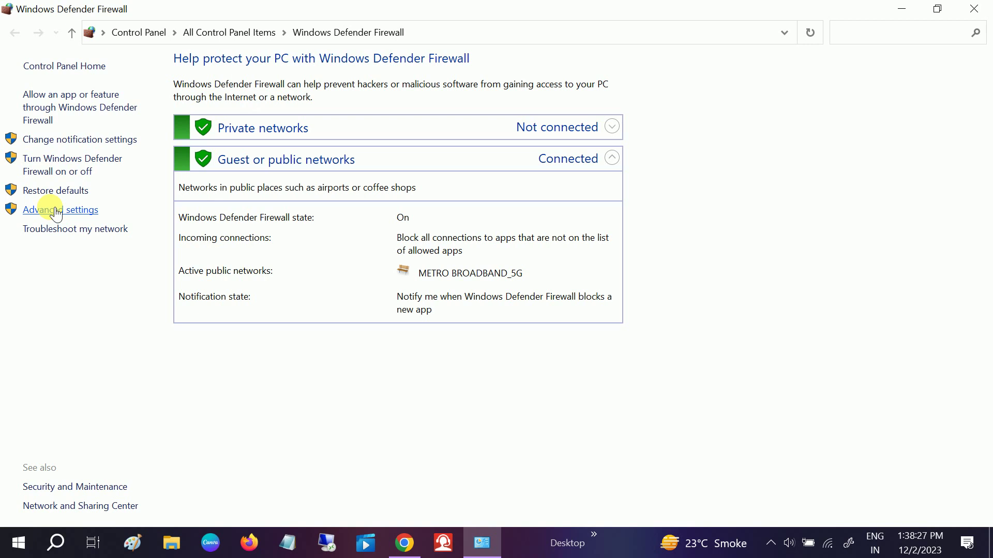
left_click(57, 211)
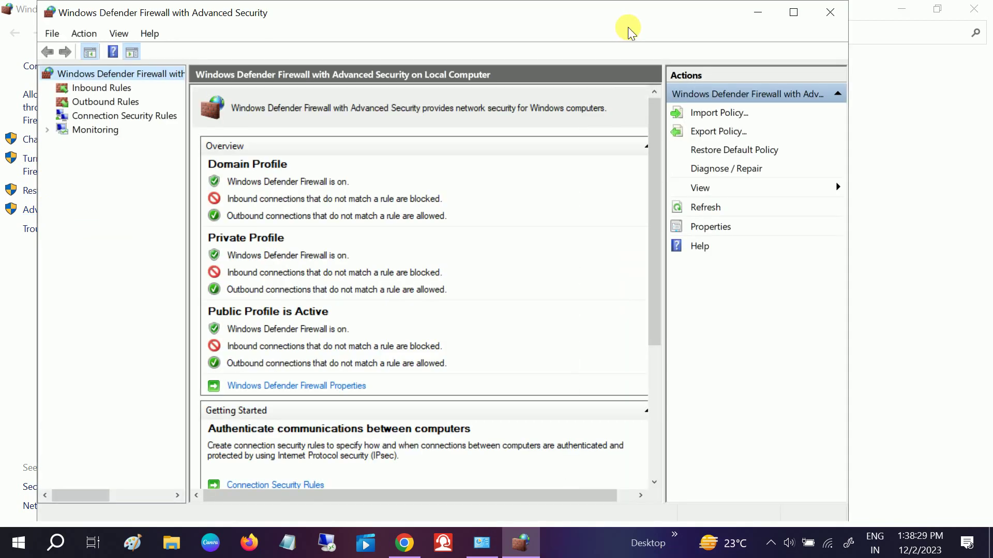
left_click(797, 12)
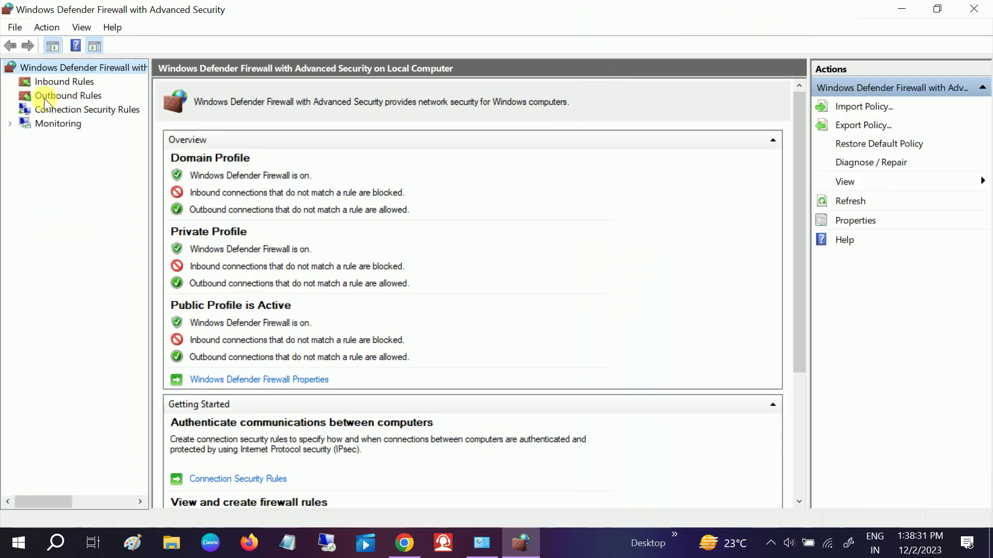
left_click(58, 98)
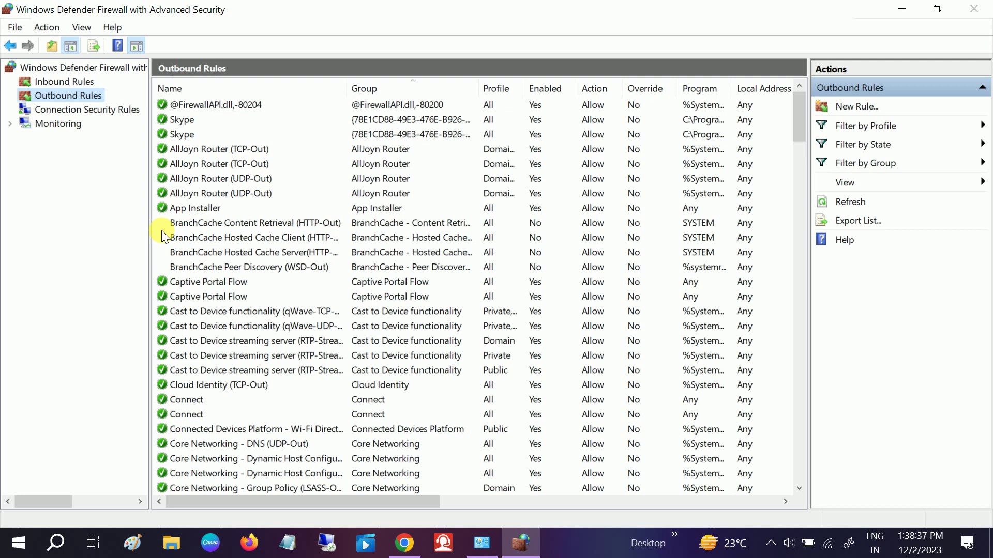
Open a maximized administrator Command Prompt via the Windows search for cmd.
left_click(57, 543)
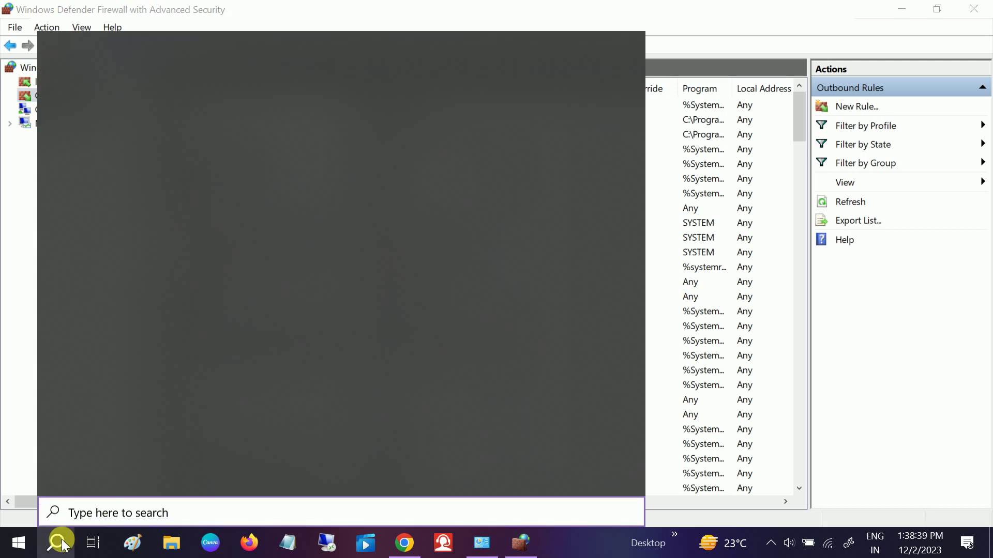
type("cmd")
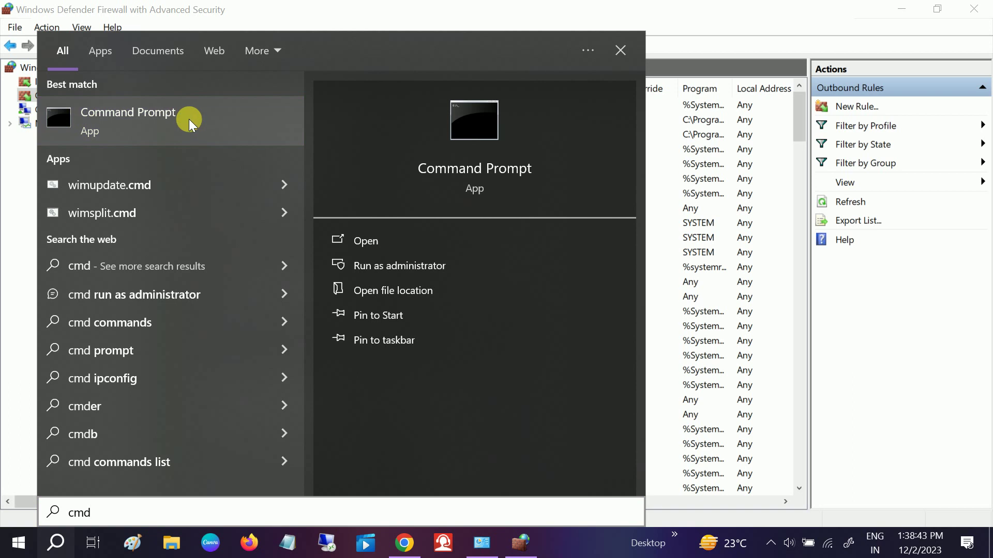
right_click(188, 119)
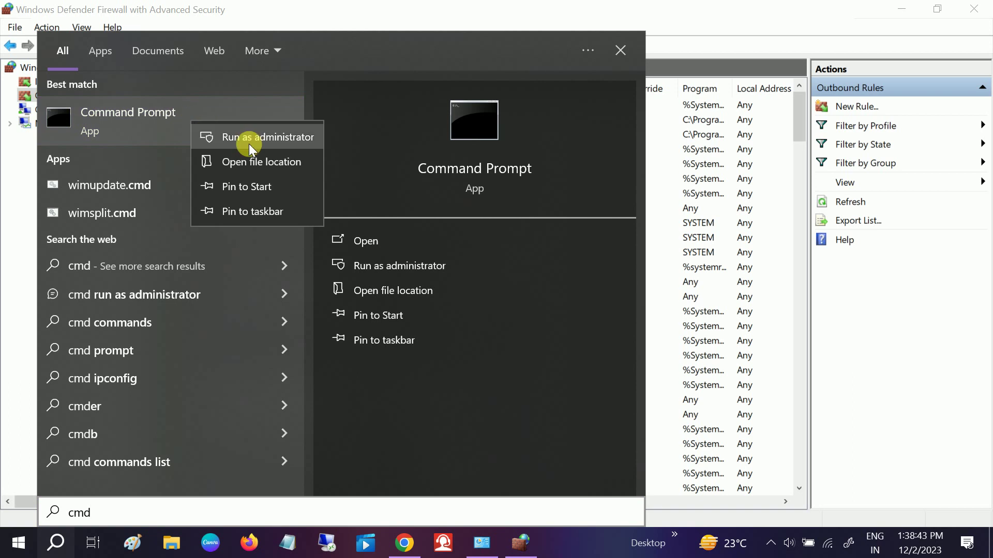
key("Escape")
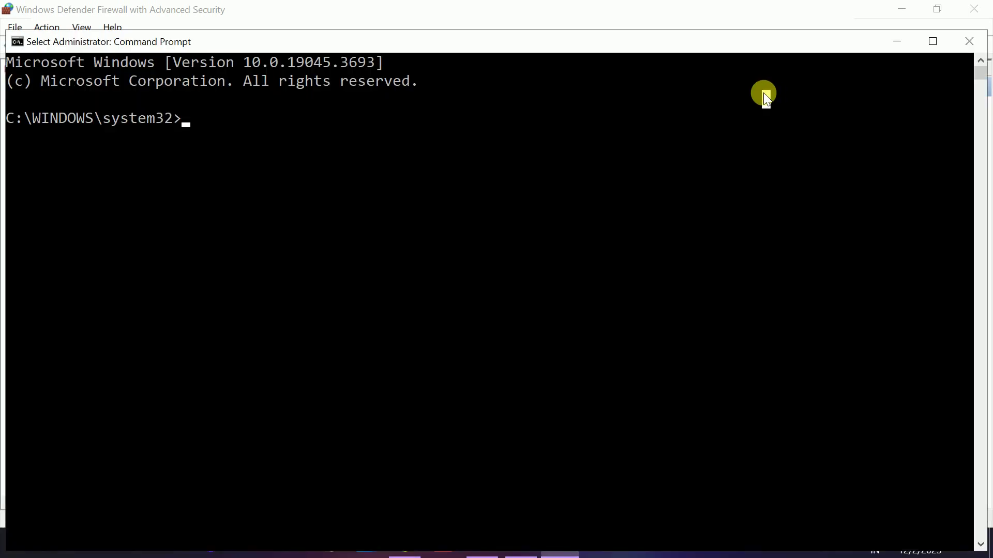
left_click(938, 43)
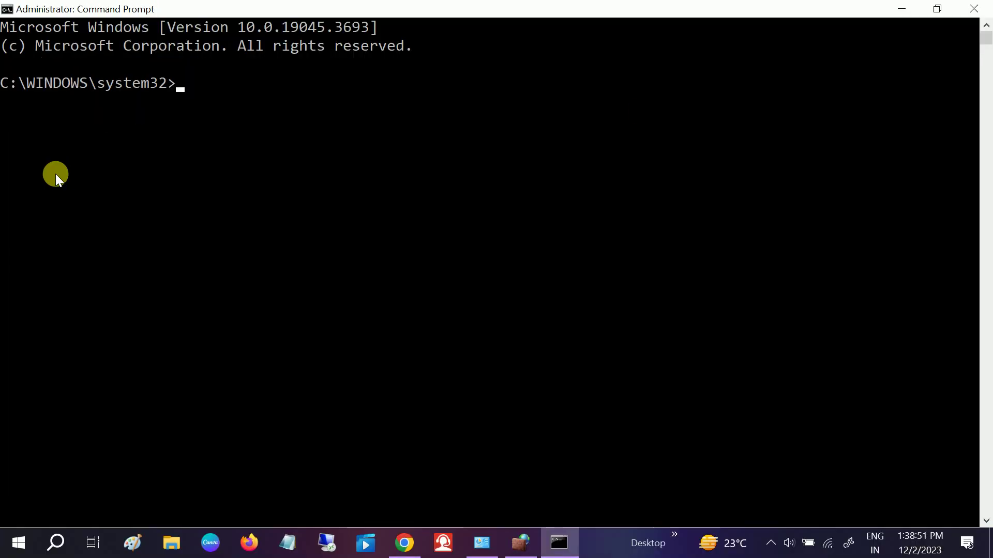
type("nsloo")
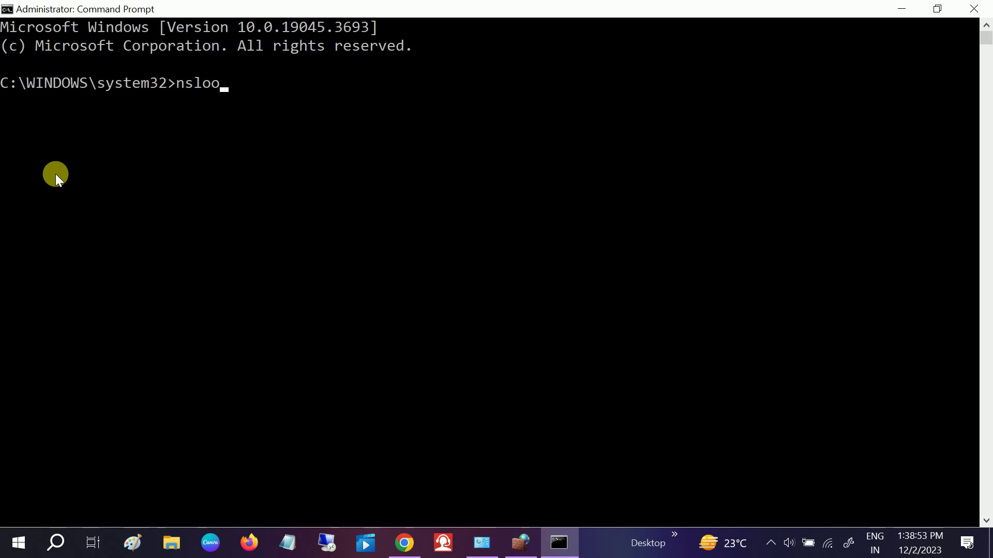
type("kup www.fac")
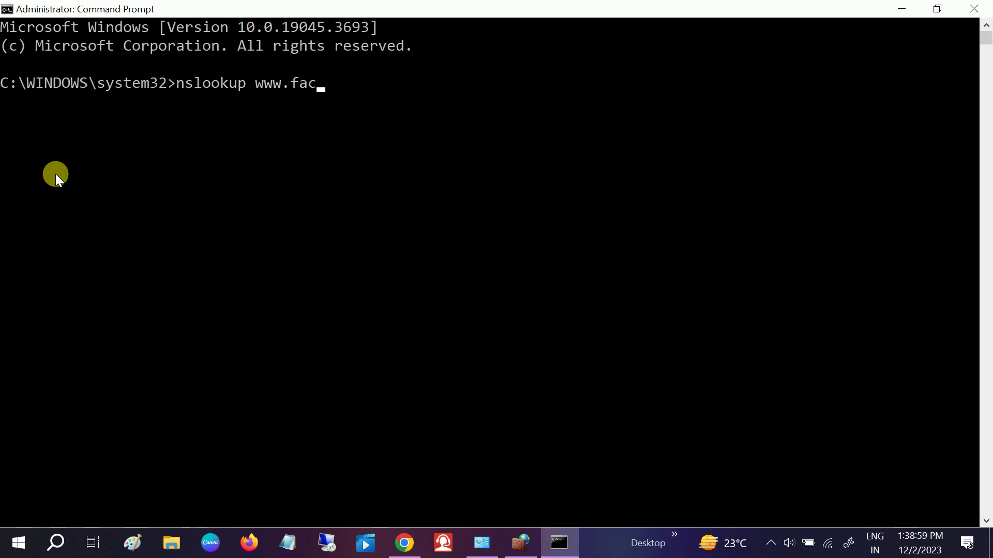
type("ebook.com")
key("Return")
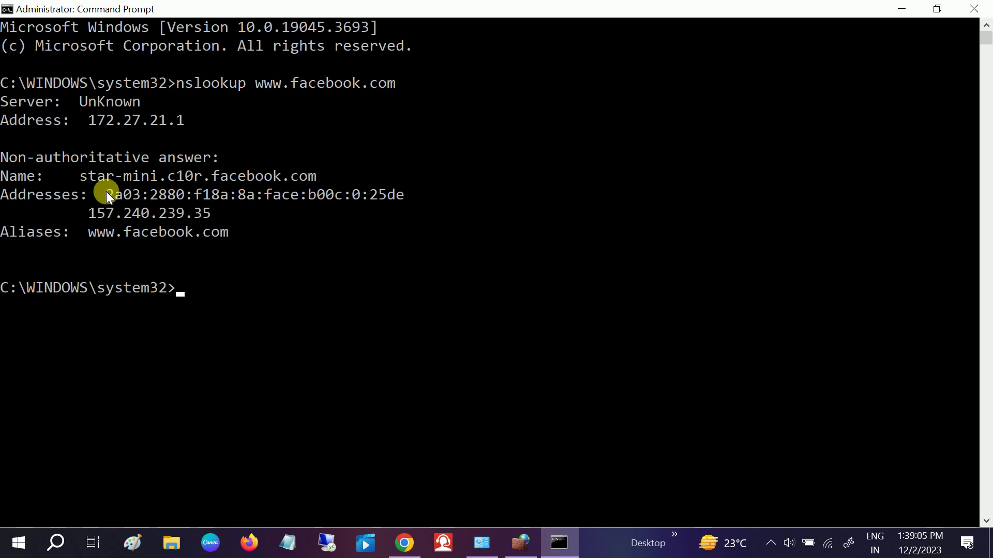
left_click_drag(106, 195, 217, 213)
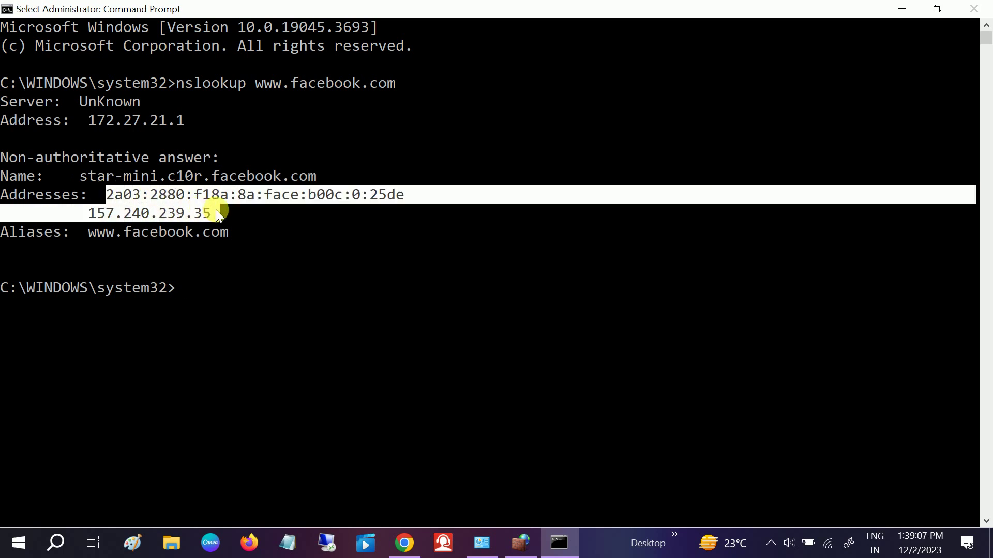
left_click(314, 213)
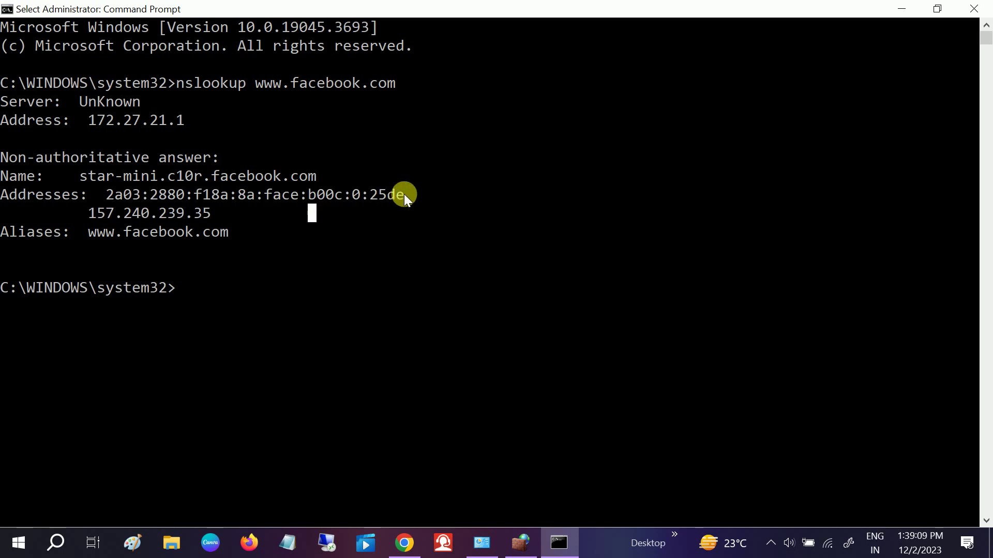
left_click_drag(404, 195, 98, 203)
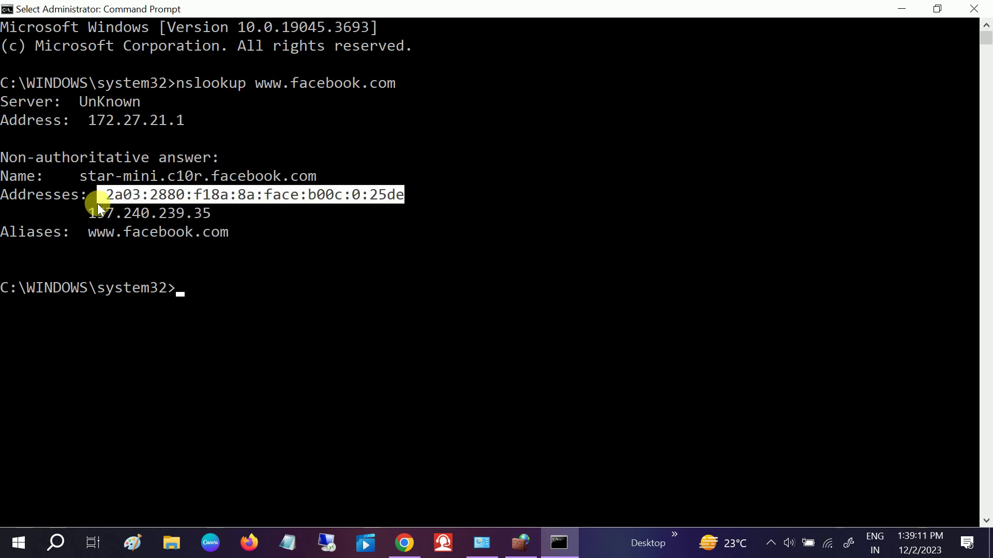
key("ctrl+c")
Start a new outbound rule from Outbound Rules and make it a Custom rule.
left_click(520, 542)
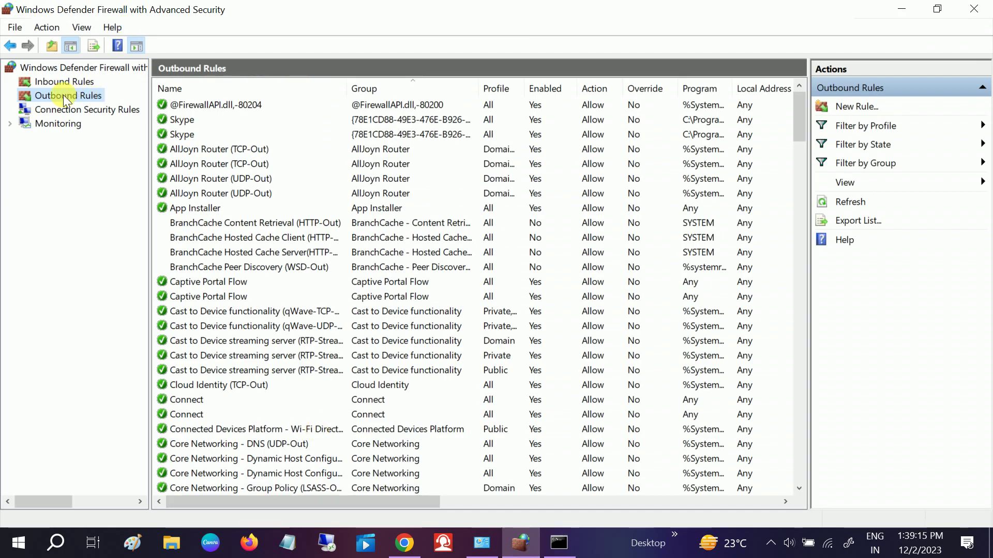
right_click(63, 95)
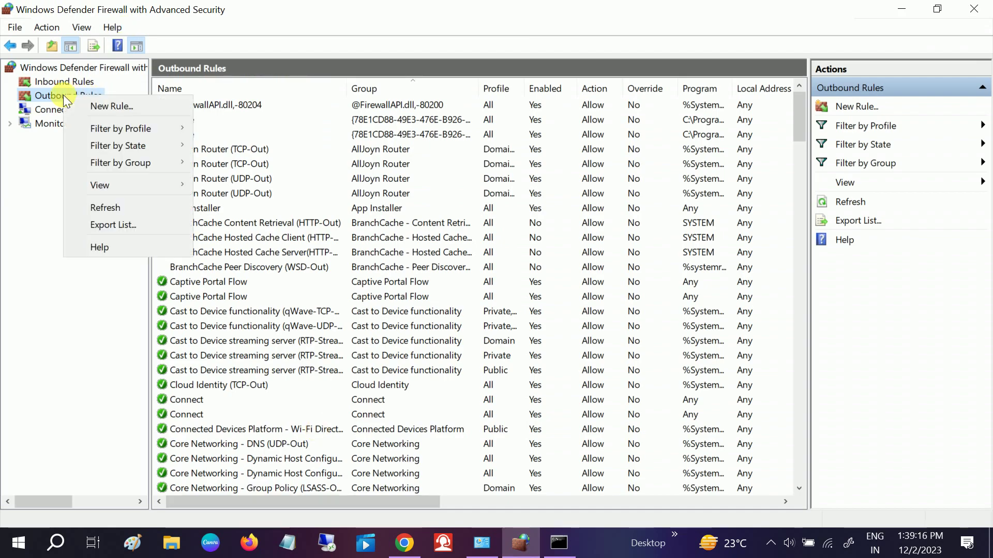
left_click(107, 105)
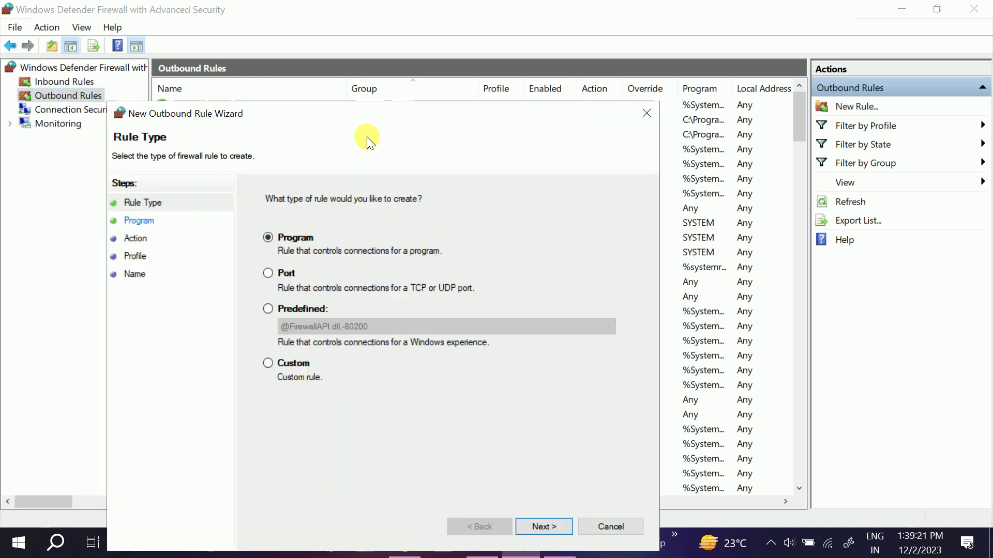
left_click_drag(420, 110, 448, 58)
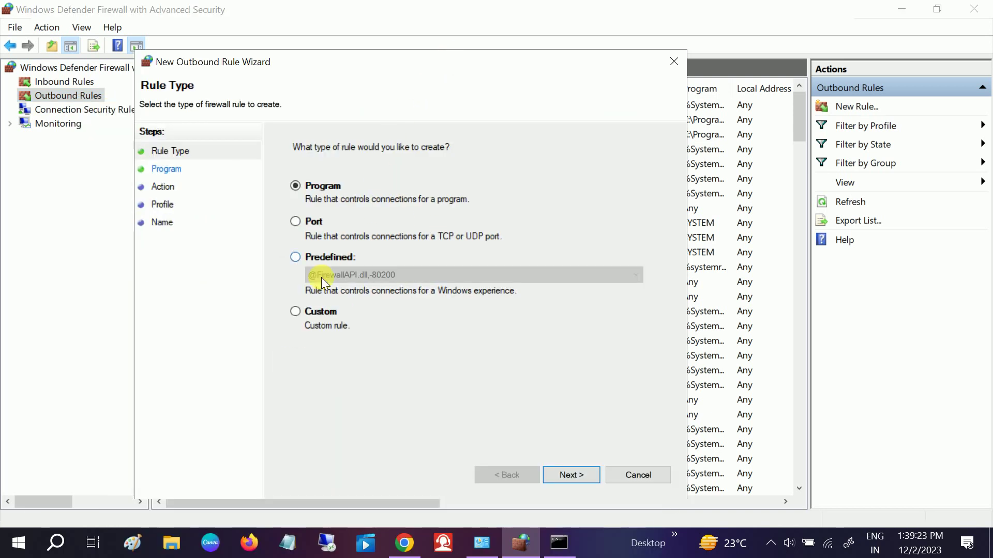
left_click(296, 309)
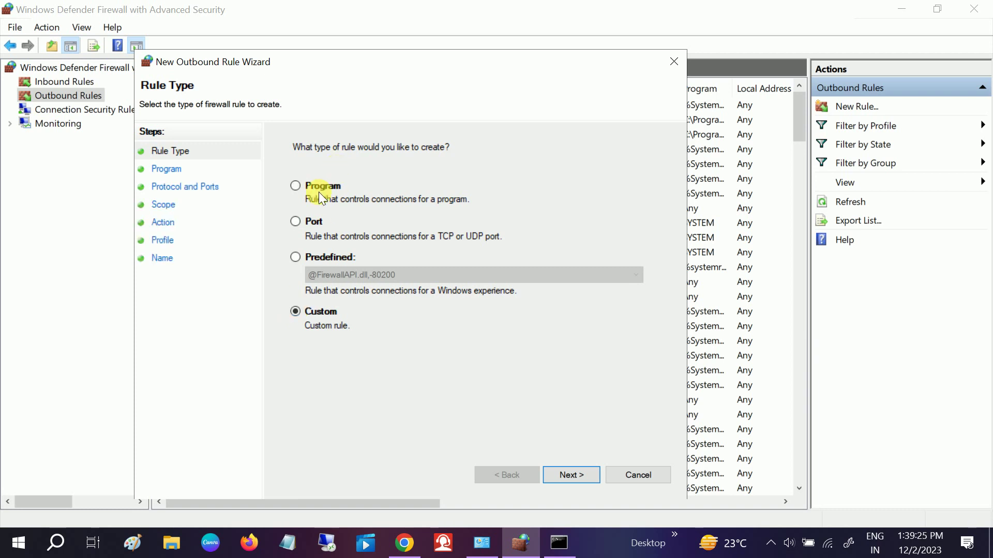
Keep all programs and any protocol, and restrict remote addresses to specific IPs.
left_click(571, 475)
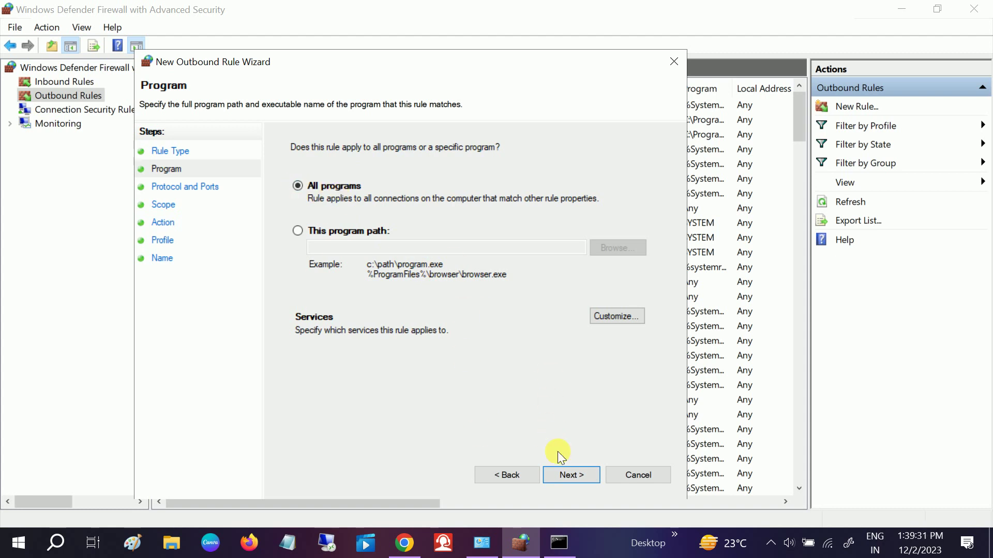
left_click(579, 476)
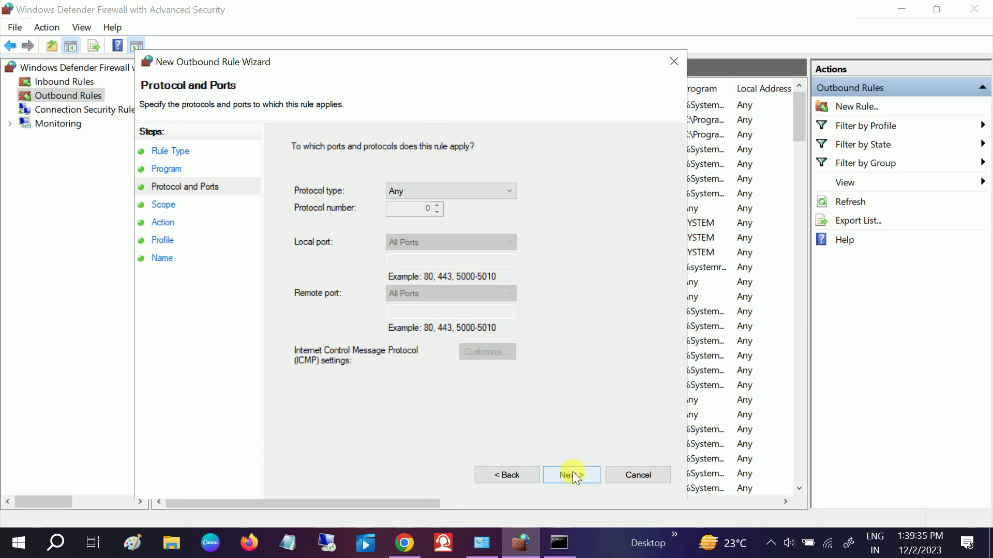
left_click(572, 472)
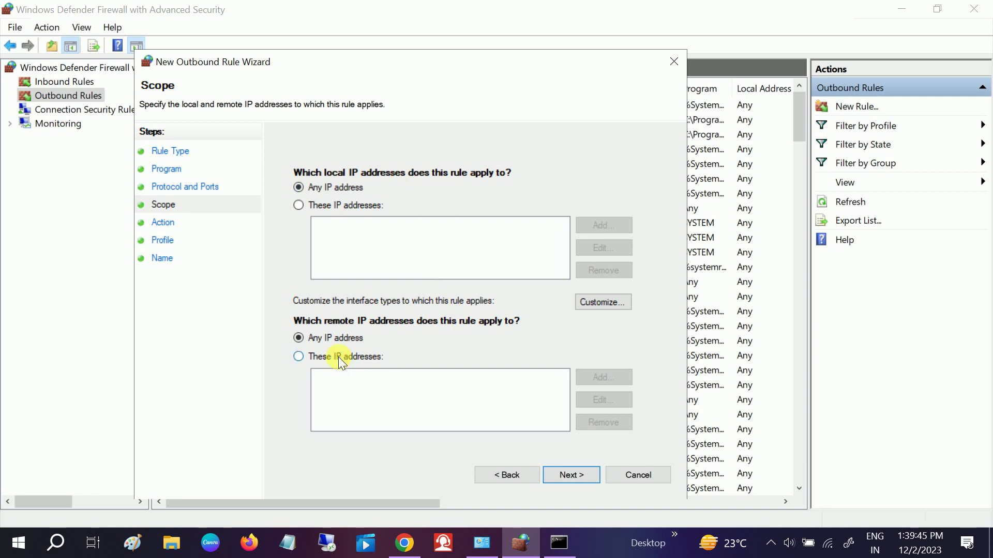
left_click(300, 357)
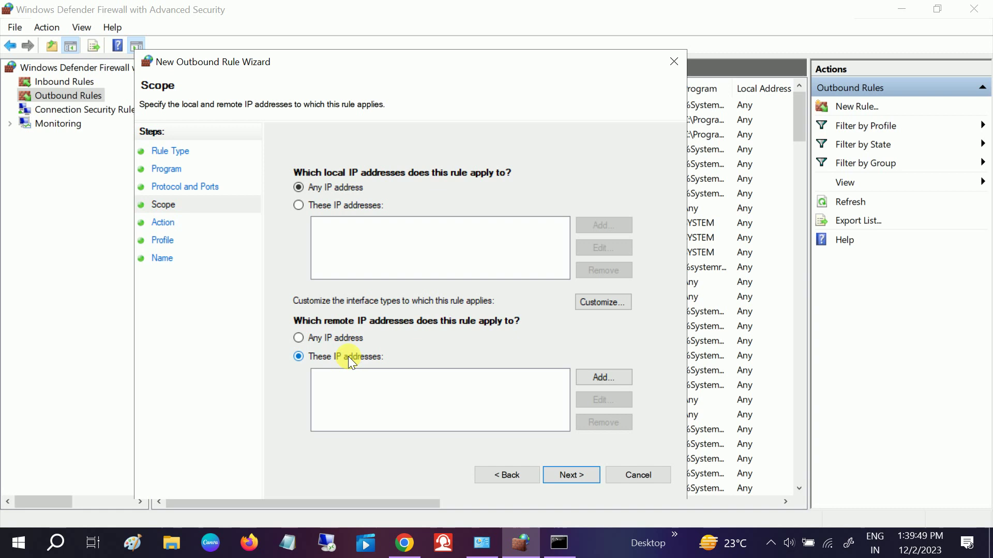
left_click(604, 378)
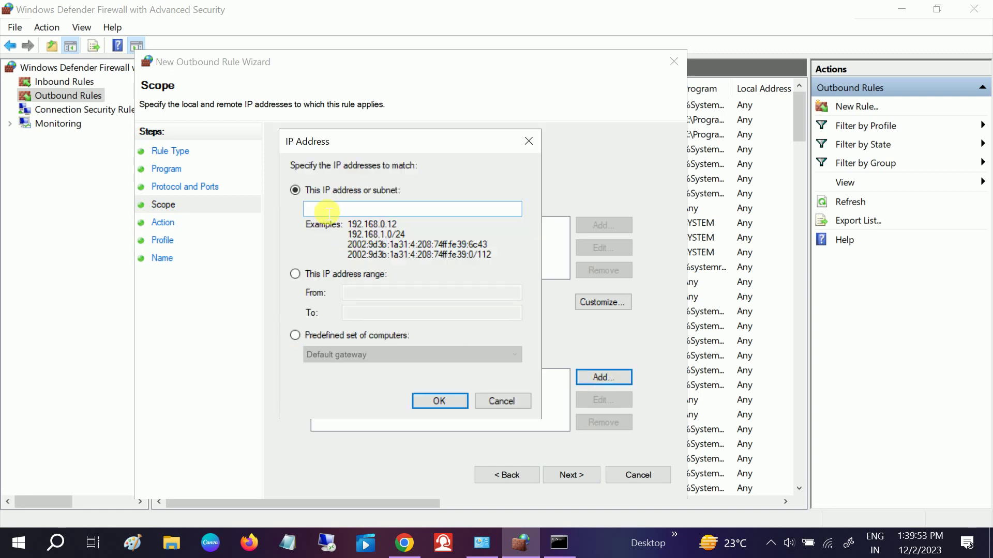
Add Facebook's IPv6 address 2a03:2880:f18a:8a:face:b00c:0:25de to the remote addresses.
left_click(329, 212)
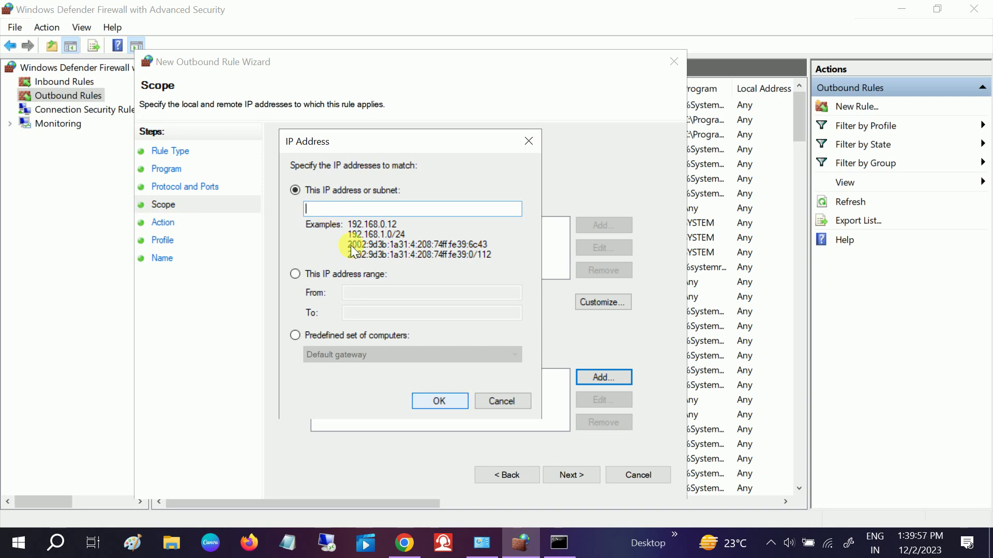
key("ctrl+v")
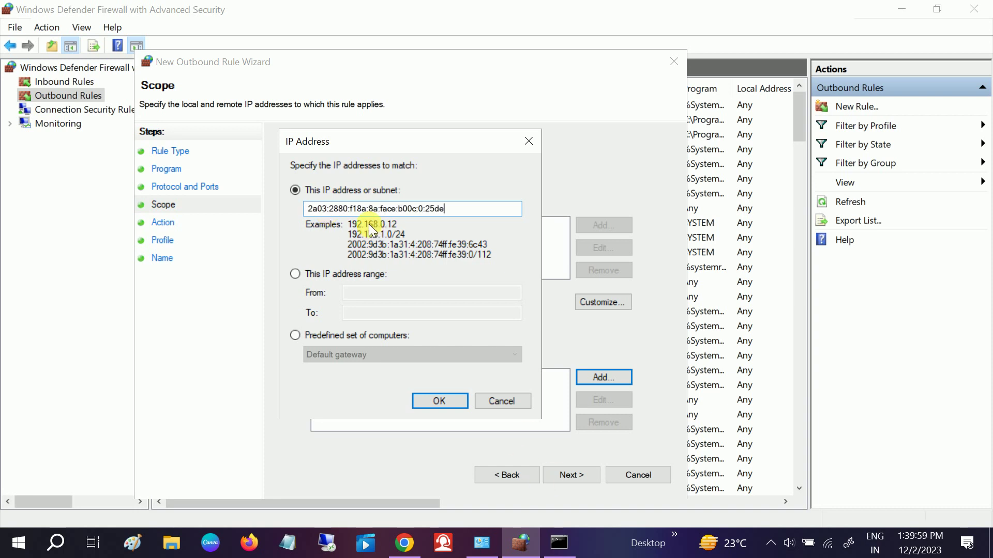
left_click(558, 547)
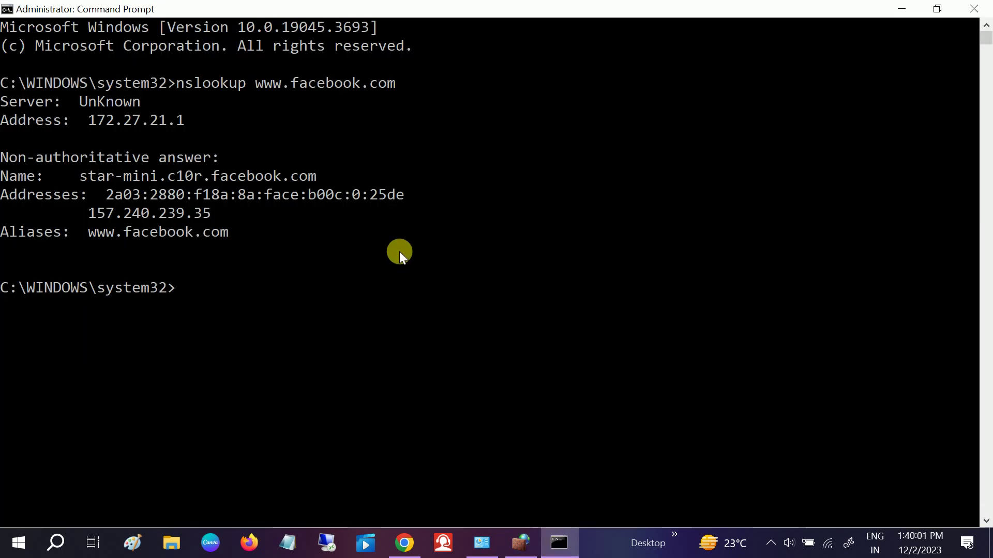
left_click(889, 7)
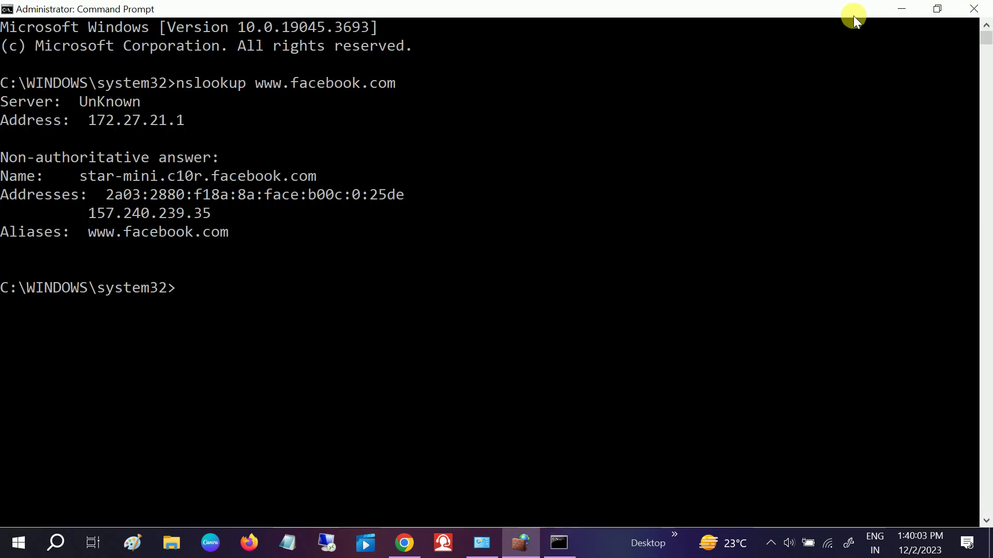
left_click(441, 402)
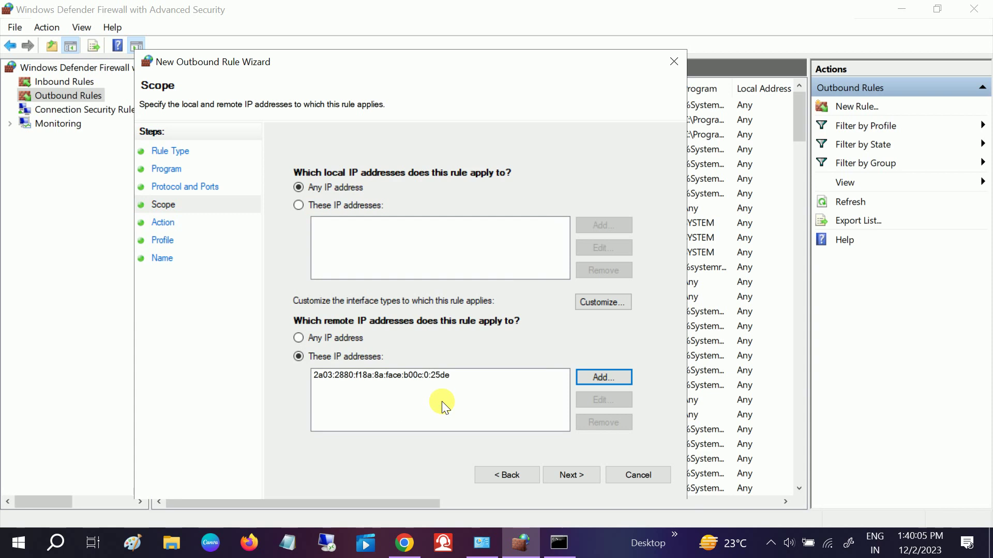
left_click(426, 377)
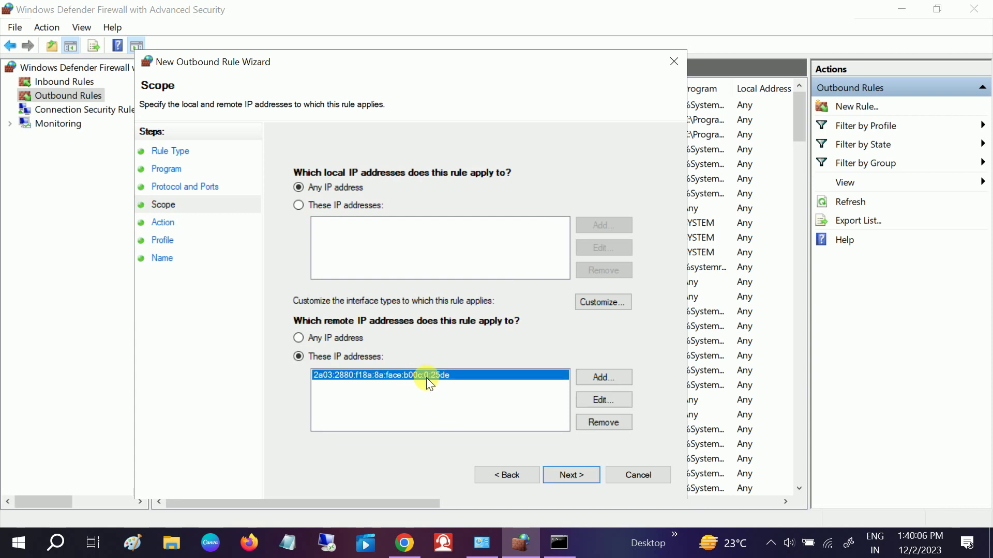
left_click(604, 378)
Copy 157.240.239.35 from Command Prompt and add it as a second remote address.
left_click(559, 543)
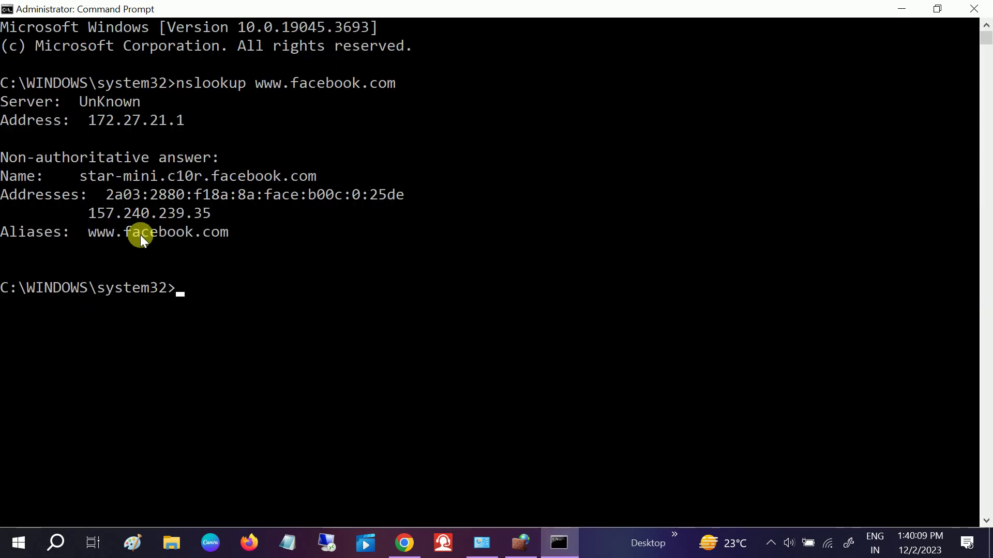
left_click_drag(94, 214, 121, 213)
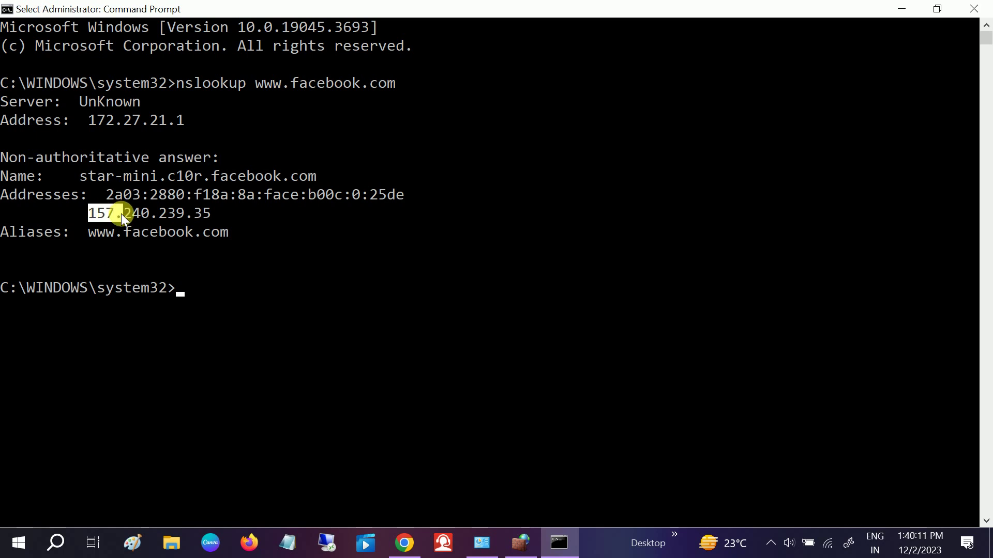
right_click(206, 220)
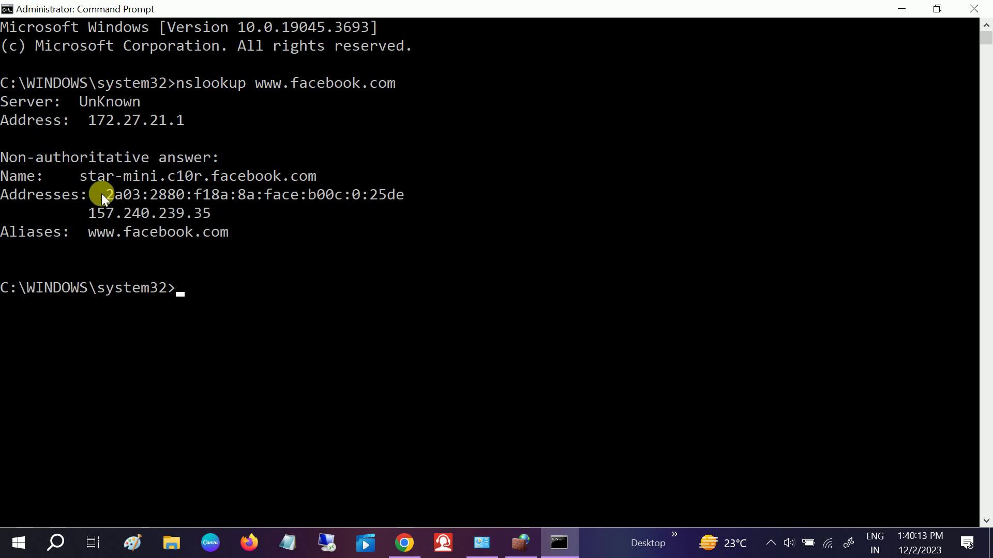
left_click_drag(105, 195, 429, 200)
key("alt+Tab")
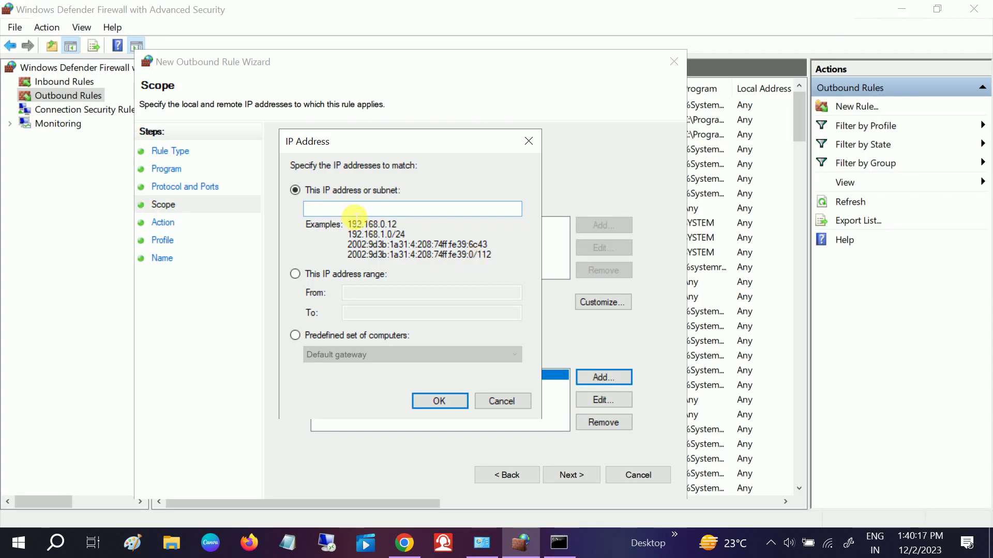
key("ctrl+v")
left_click(448, 405)
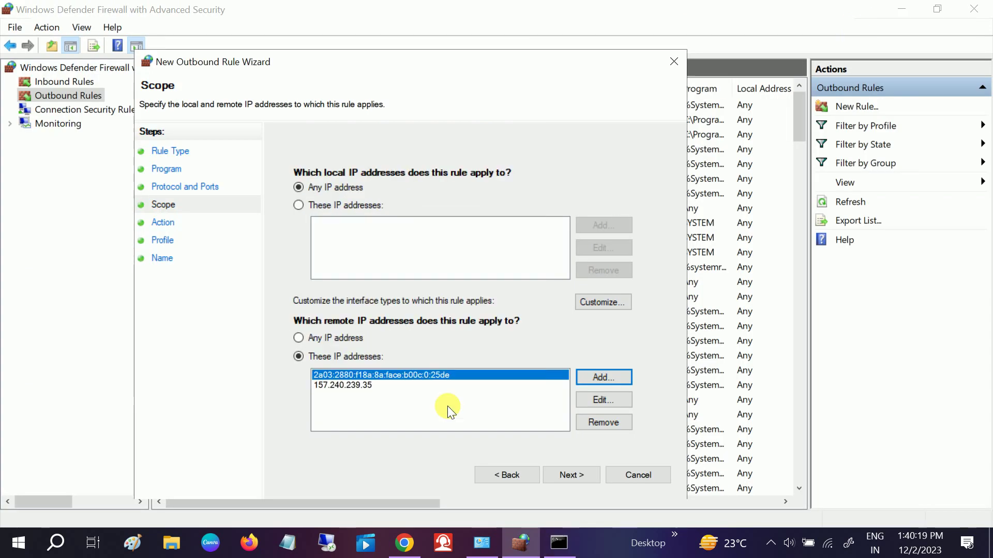
left_click(367, 385)
left_click(383, 373)
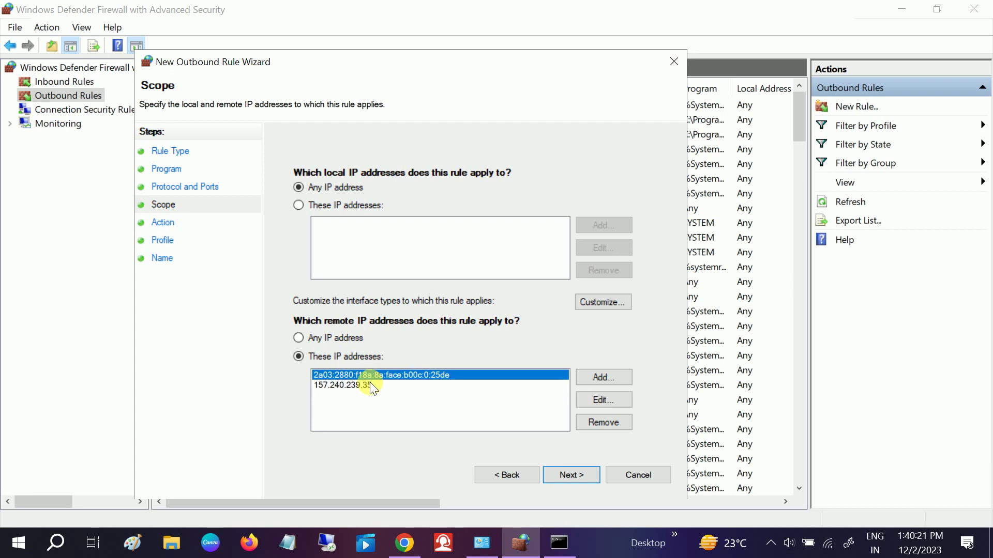
left_click(371, 386)
left_click(373, 376)
Keep the Block the connection action and all profiles.
left_click(572, 475)
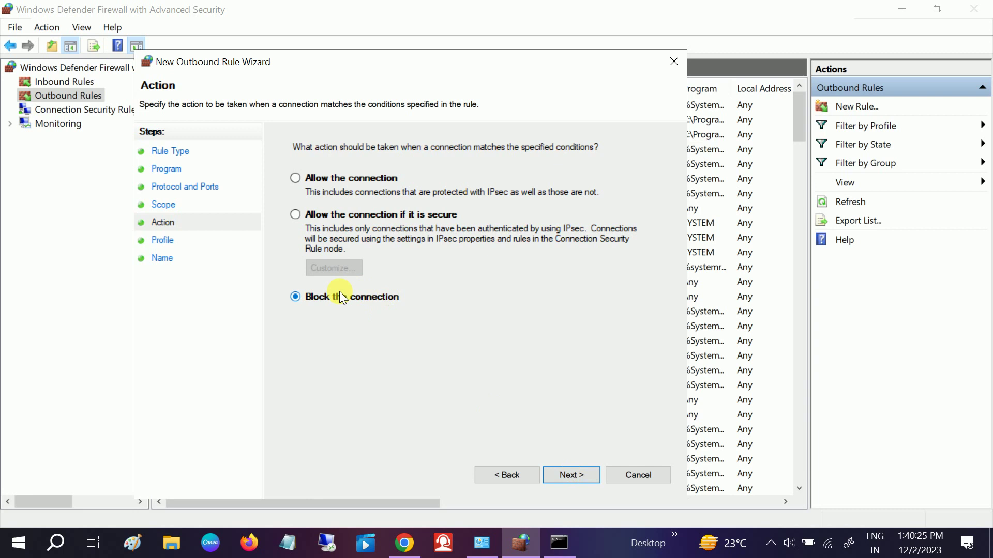
left_click(569, 471)
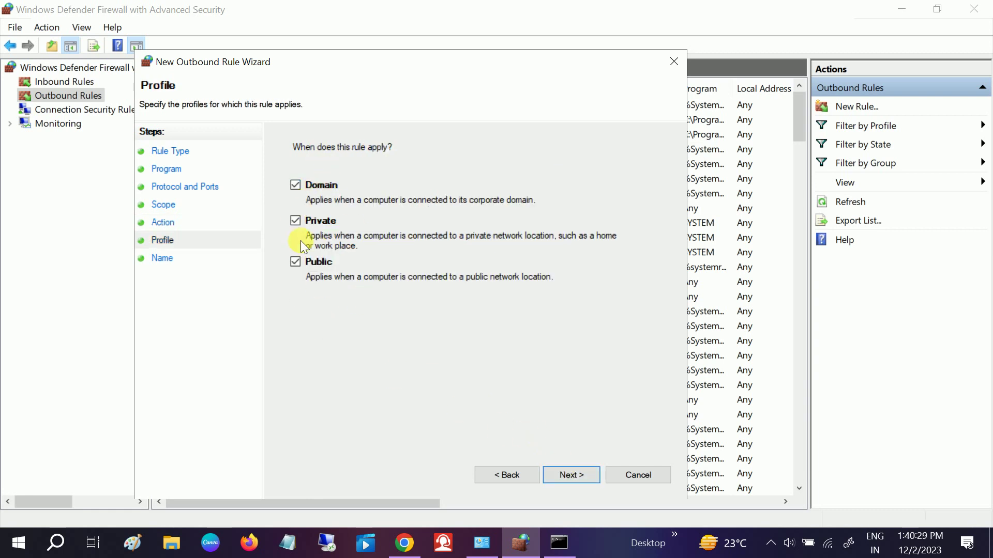
left_click(568, 472)
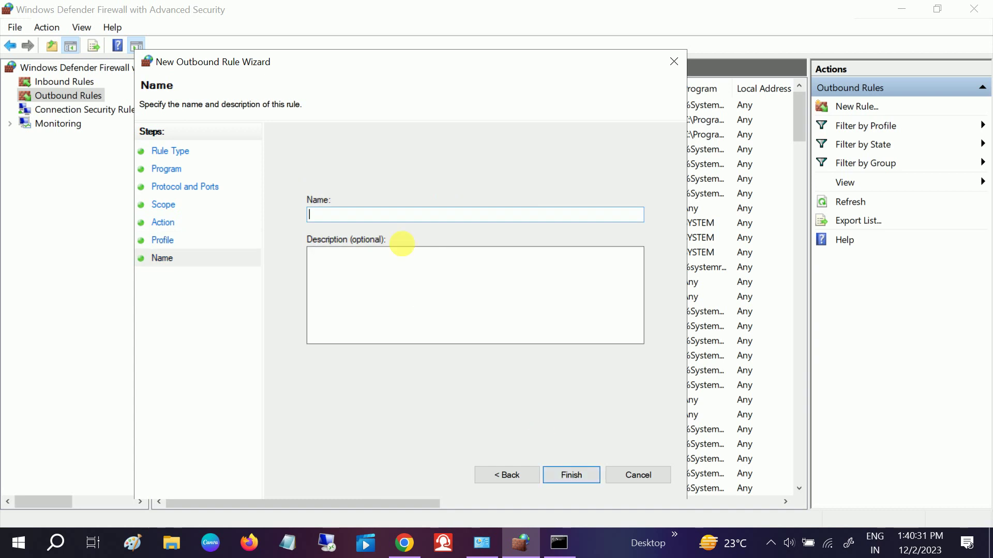
Name the rule 'facebook block rule', use the same text as description, and finish.
type("fab")
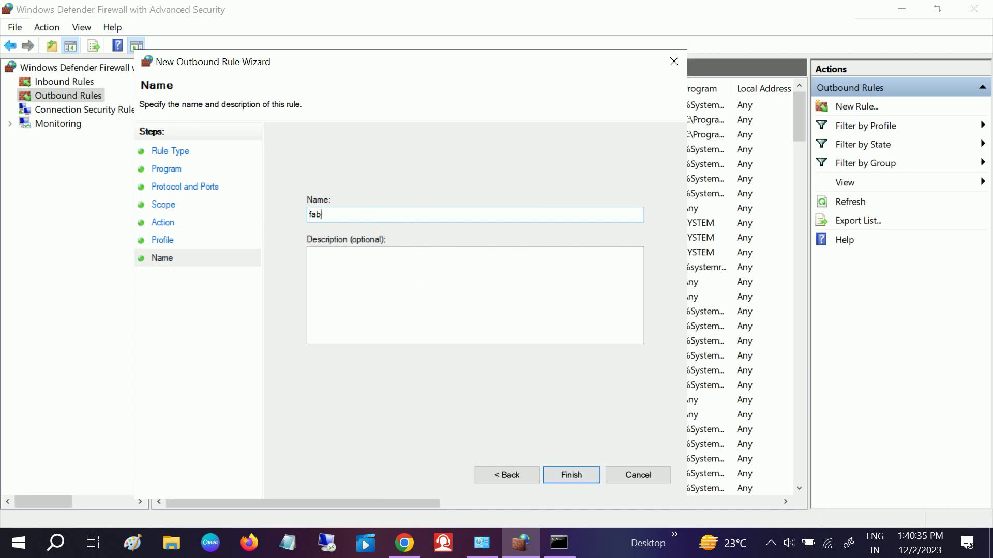
key("BackSpace")
type("cebook block rule")
left_click_drag(420, 216, 284, 222)
key("ctrl+c")
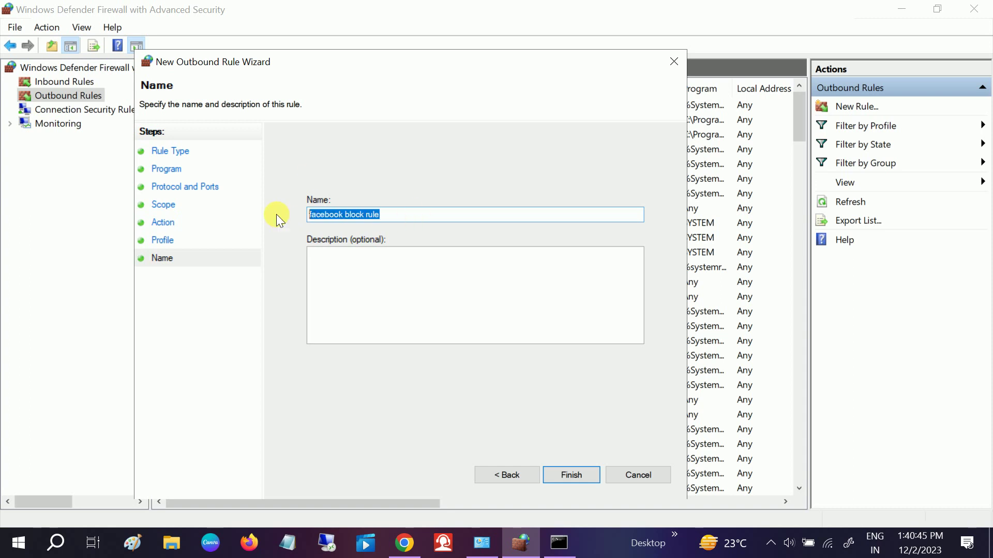
left_click(366, 272)
key("ctrl+v")
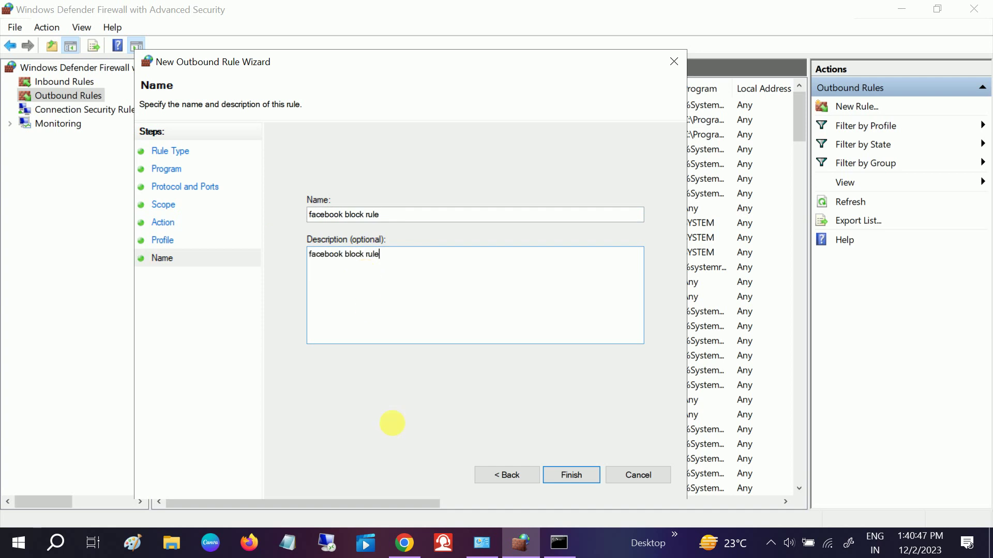
left_click(572, 481)
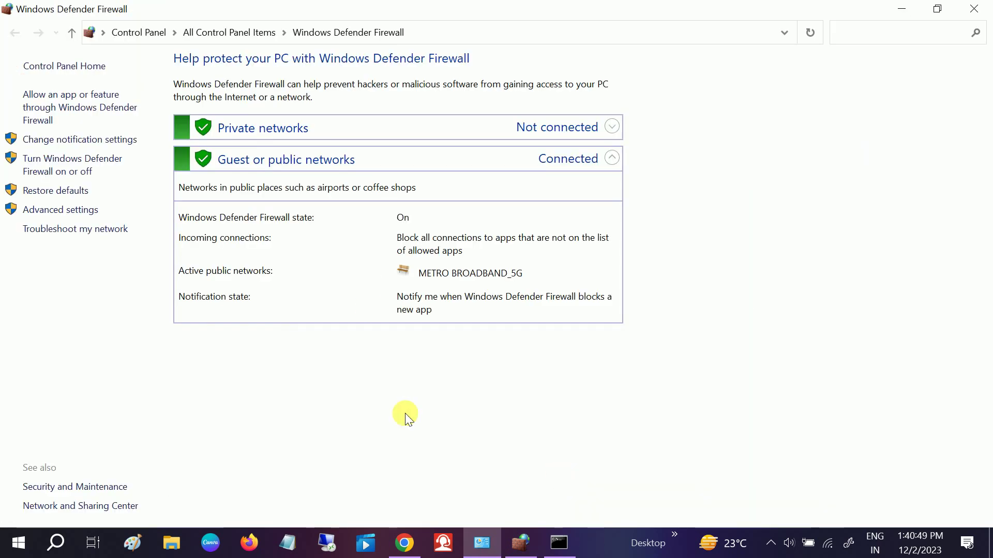
Resize the rule list columns to show the facebook block rule's remote addresses, then reload Facebook in Chrome.
left_click(522, 542)
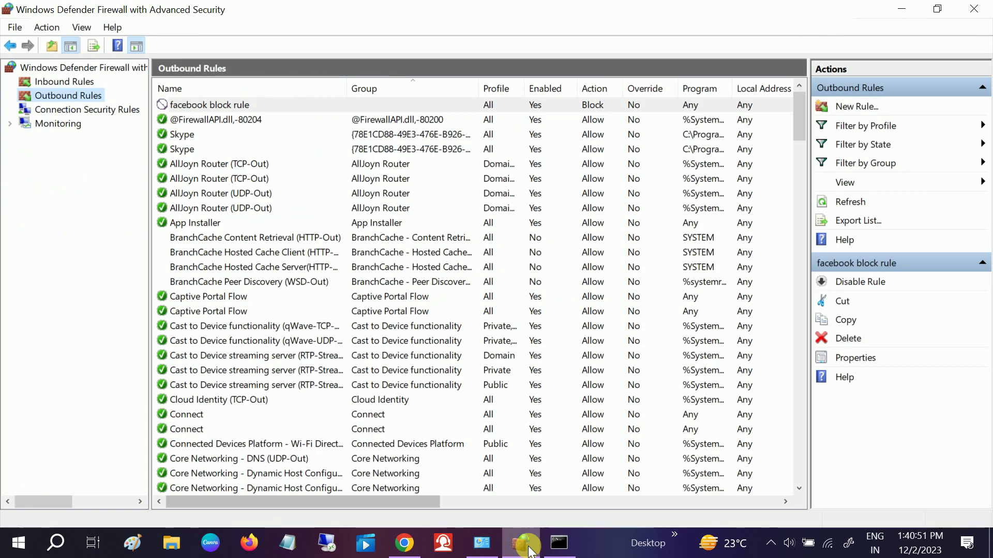
left_click(216, 101)
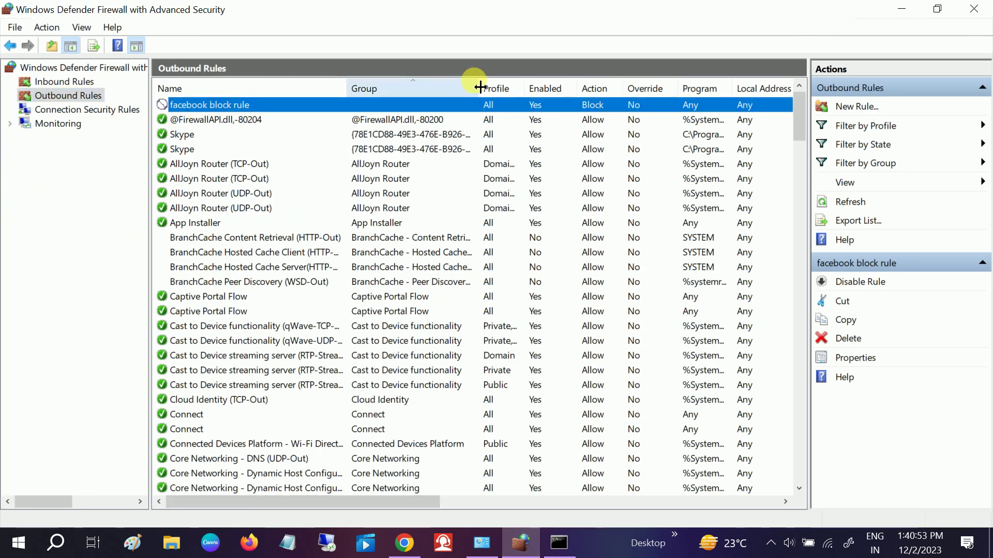
left_click_drag(483, 92, 401, 83)
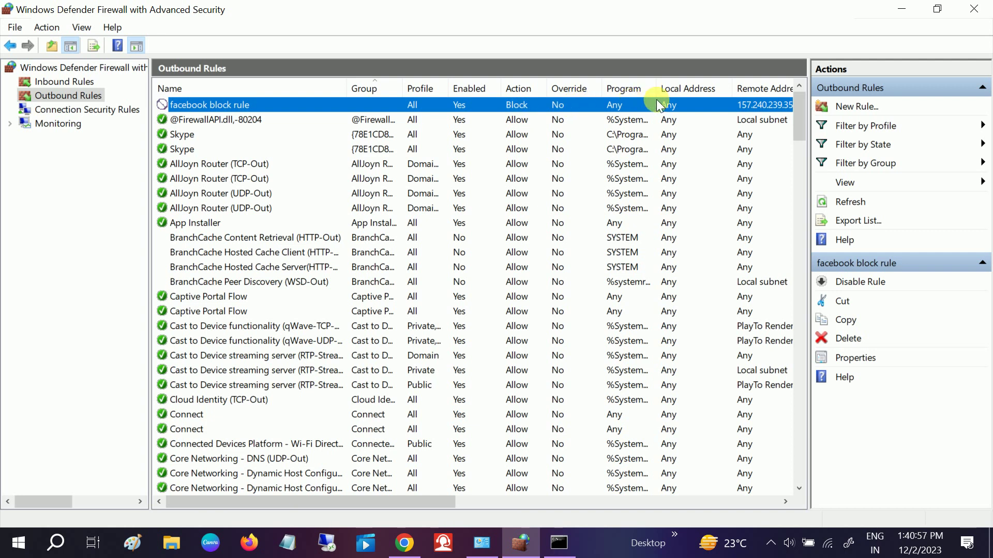
left_click_drag(734, 88, 656, 89)
left_click_drag(744, 92, 751, 98)
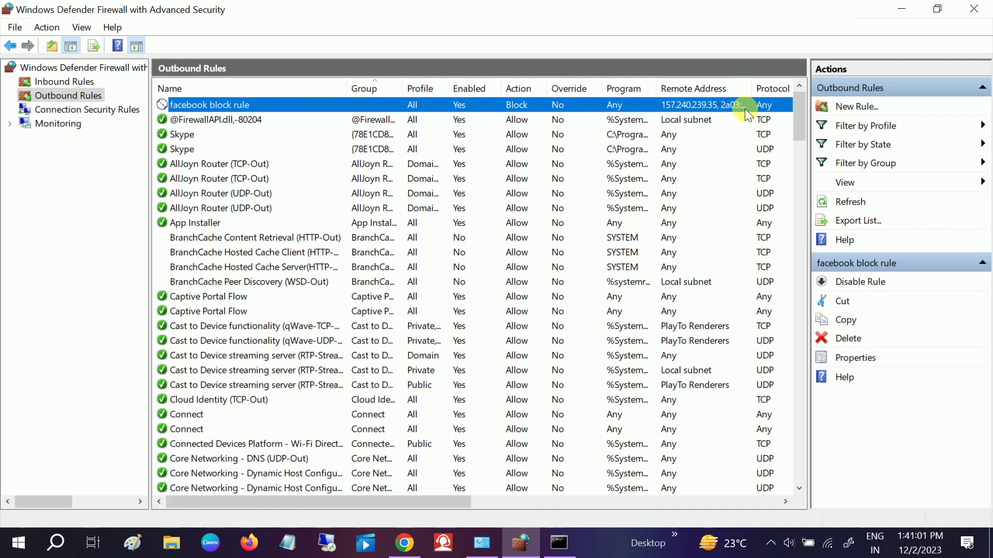
left_click(405, 542)
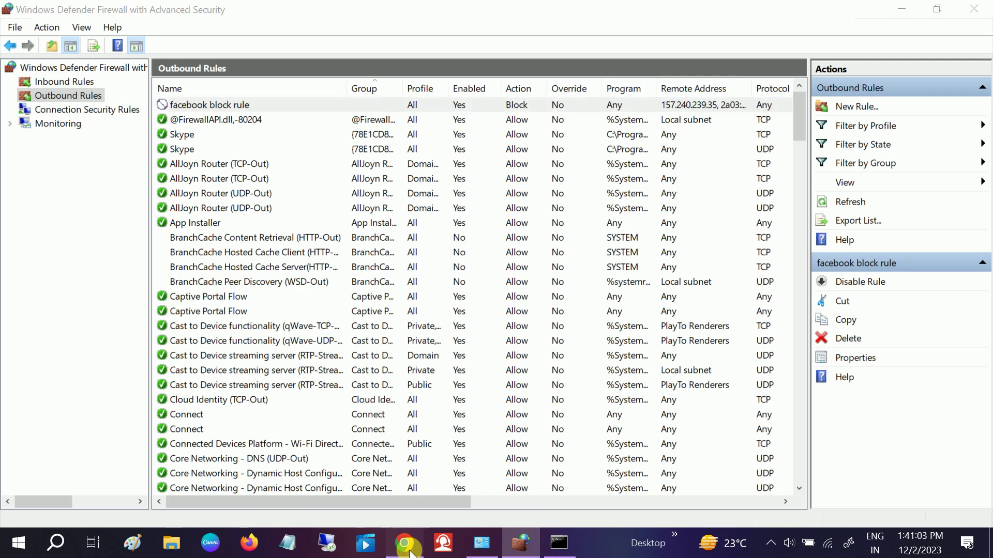
left_click(74, 54)
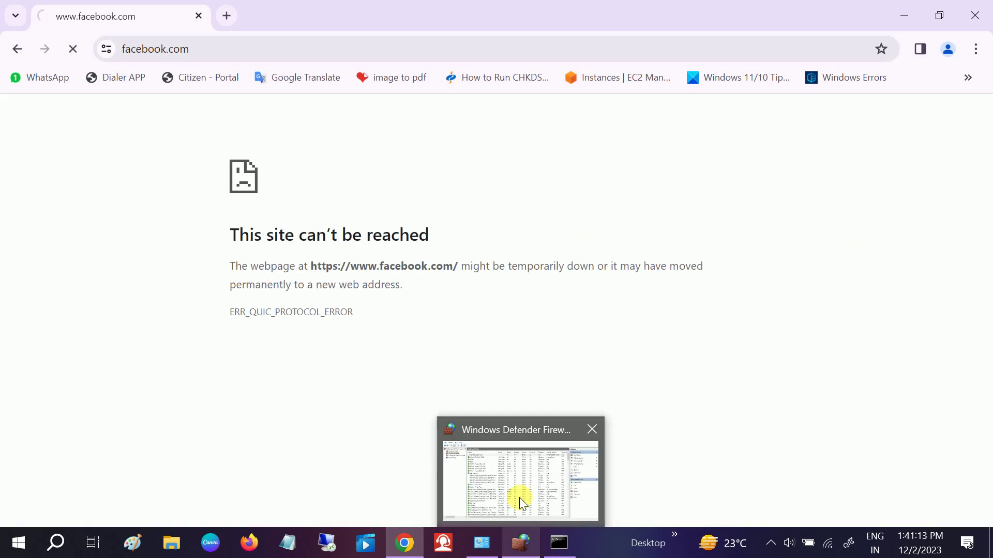
Glance at the firewall rules, then return to Chrome's 'This site can't be reached' Facebook page.
left_click(517, 540)
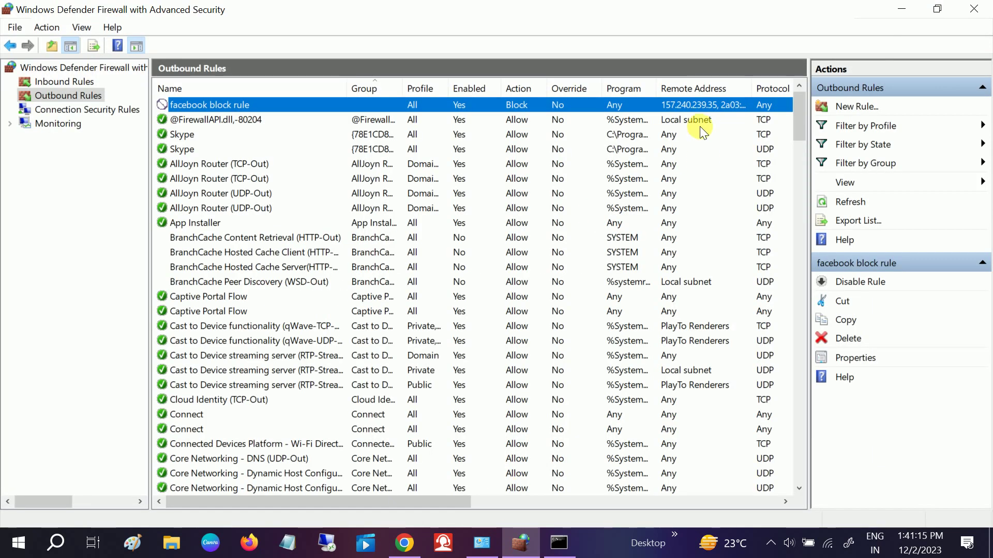
left_click(406, 542)
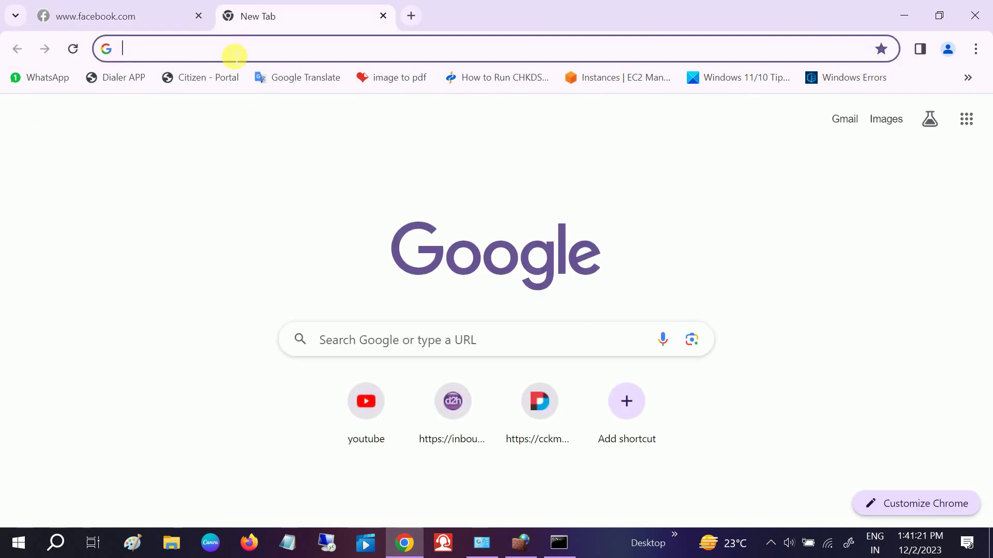
Load yahoo.com in the new tab, then switch to the Command Prompt.
left_click(235, 53)
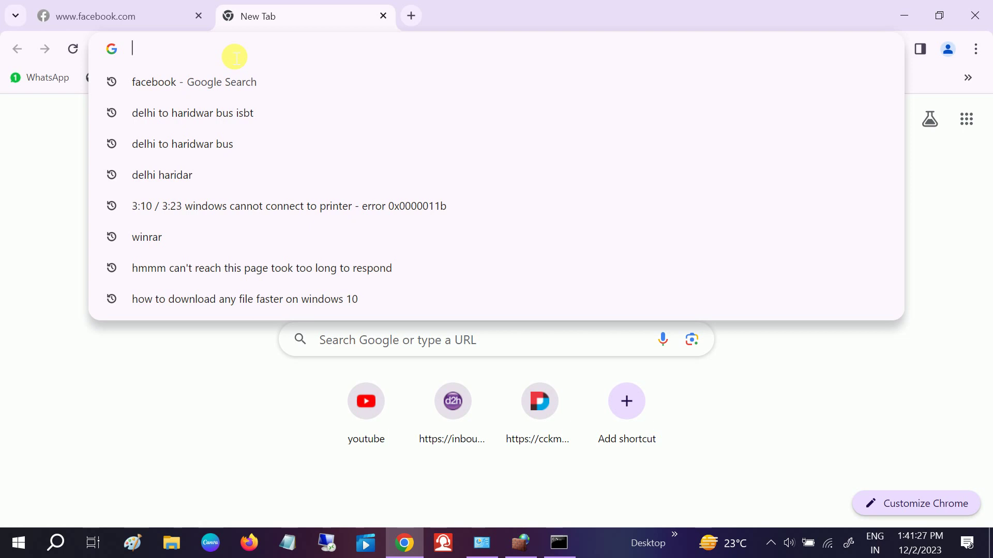
type("ya")
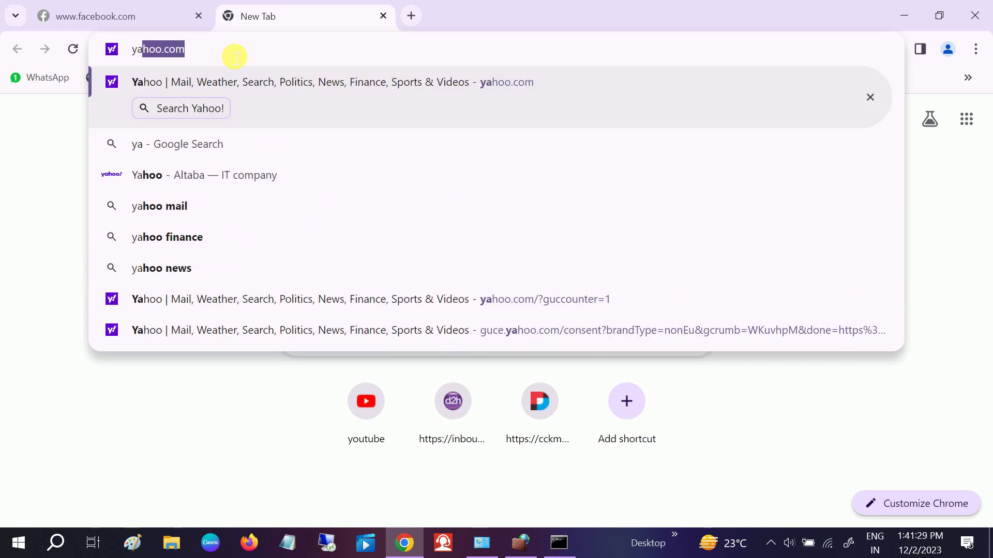
key("Return")
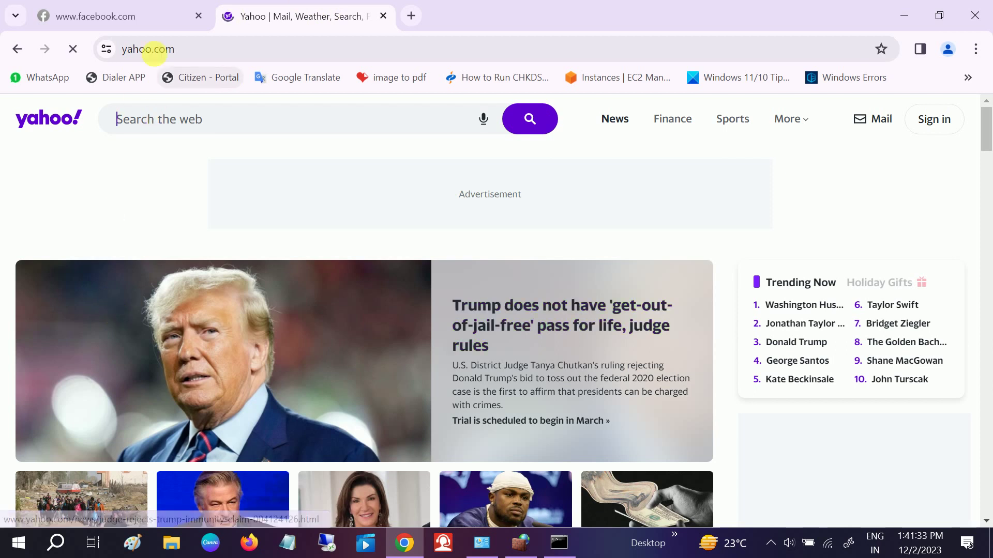
left_click(129, 52)
key("ctrl+c")
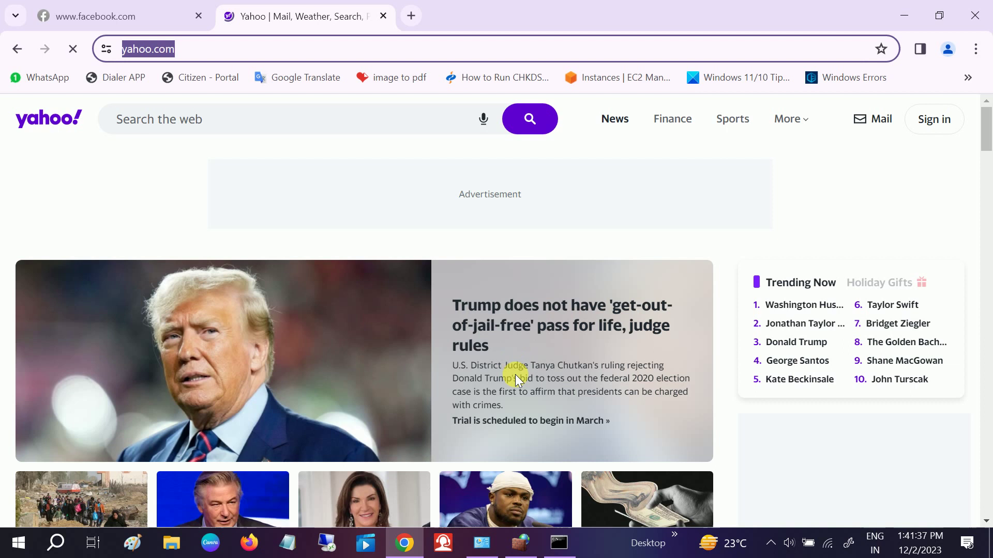
key("alt+Tab")
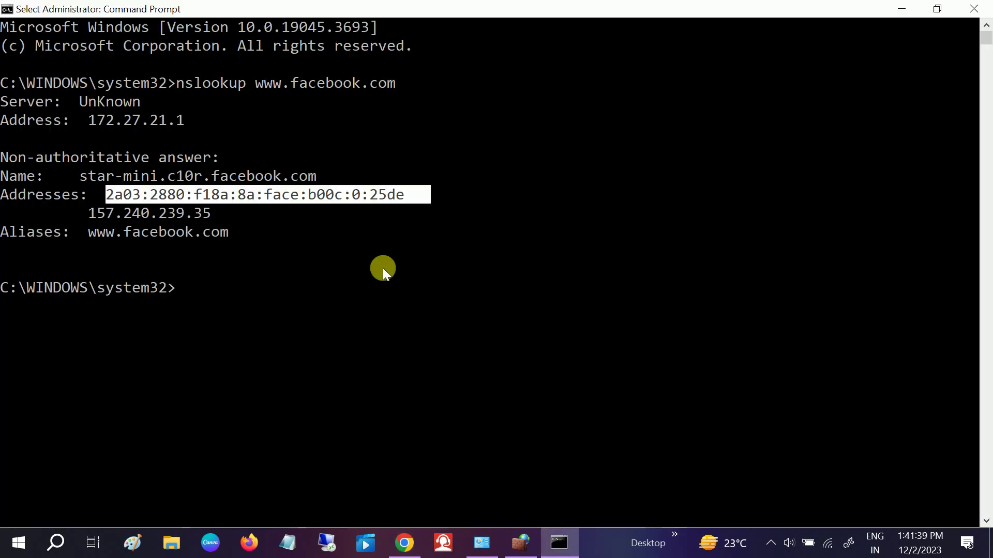
key("Up")
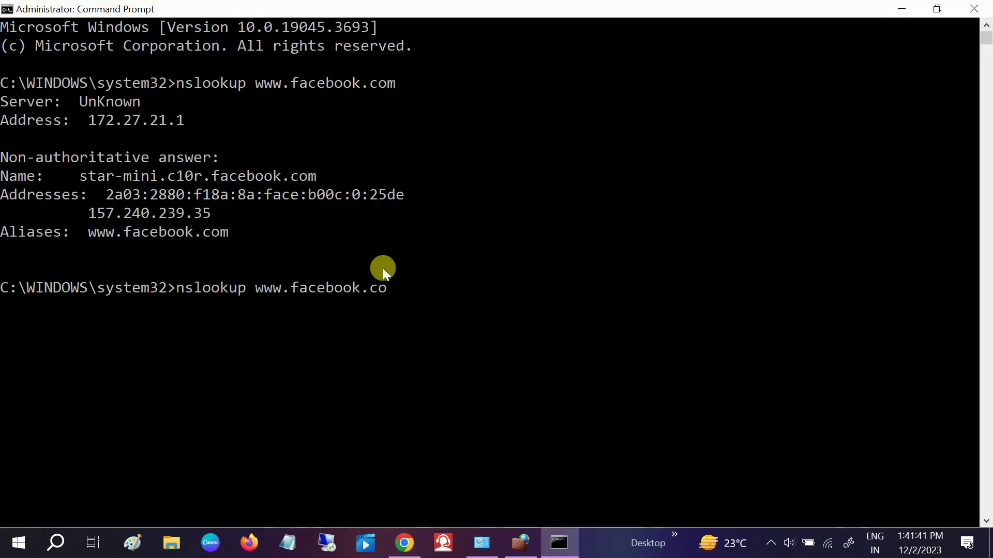
key("BackSpace")
key("BackSpace")
key("BackSpace")
key("BackSpace")
key("BackSpace")
key("BackSpace")
key("BackSpace")
key("BackSpace")
key("BackSpace")
key("BackSpace")
key("BackSpace")
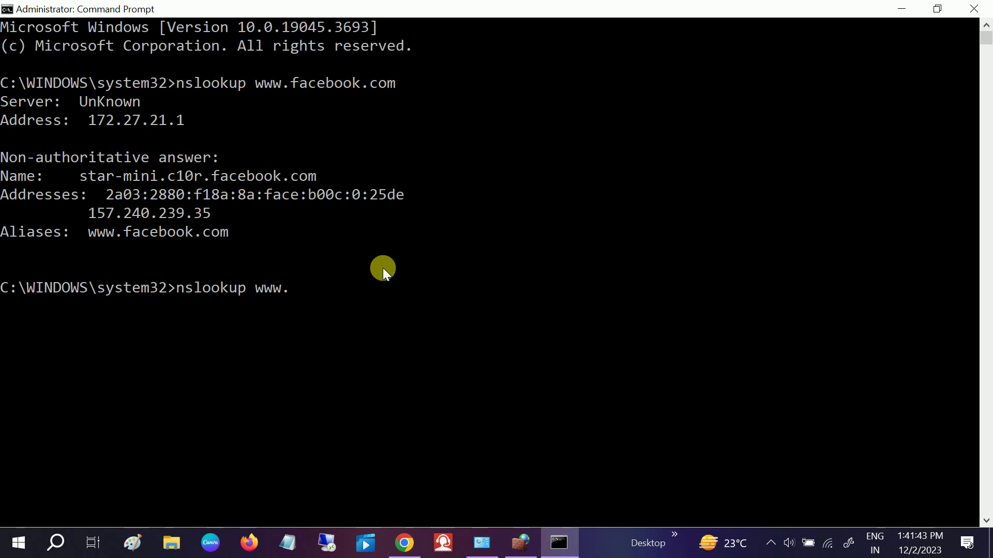
key("ctrl+v")
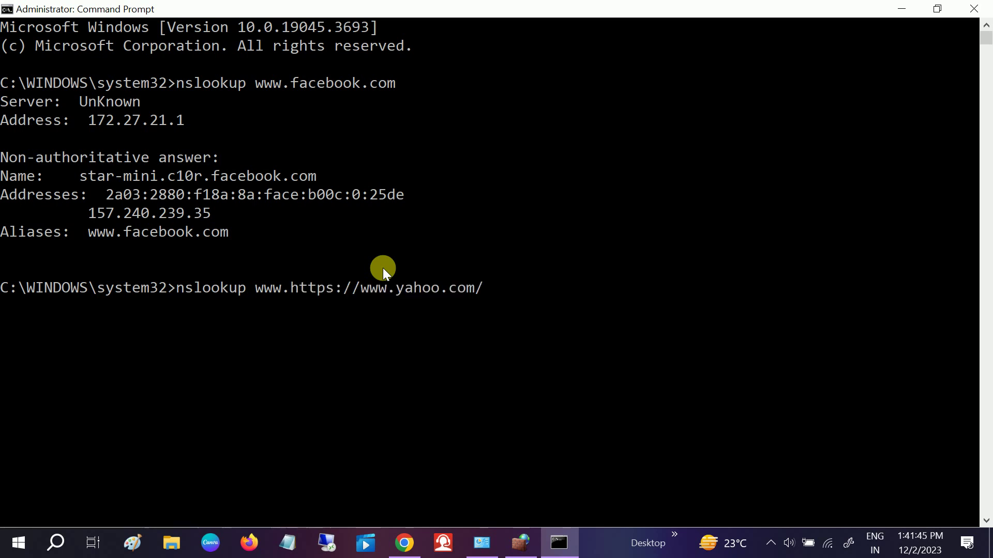
key("BackSpace")
key("BackSpace")
key("BackSpace")
key("BackSpace")
key("BackSpace")
key("BackSpace")
key("BackSpace")
key("BackSpace")
key("BackSpace")
key("BackSpace")
key("BackSpace")
key("BackSpace")
key("BackSpace")
key("BackSpace")
key("BackSpace")
key("BackSpace")
key("BackSpace")
key("BackSpace")
key("BackSpace")
key("BackSpace")
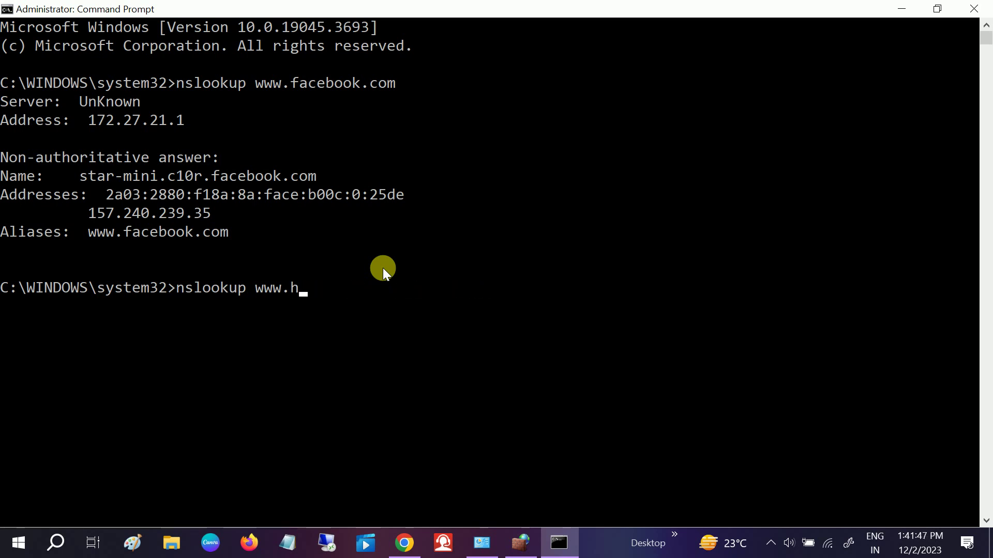
key("BackSpace")
type("yahoo.com")
key("Return")
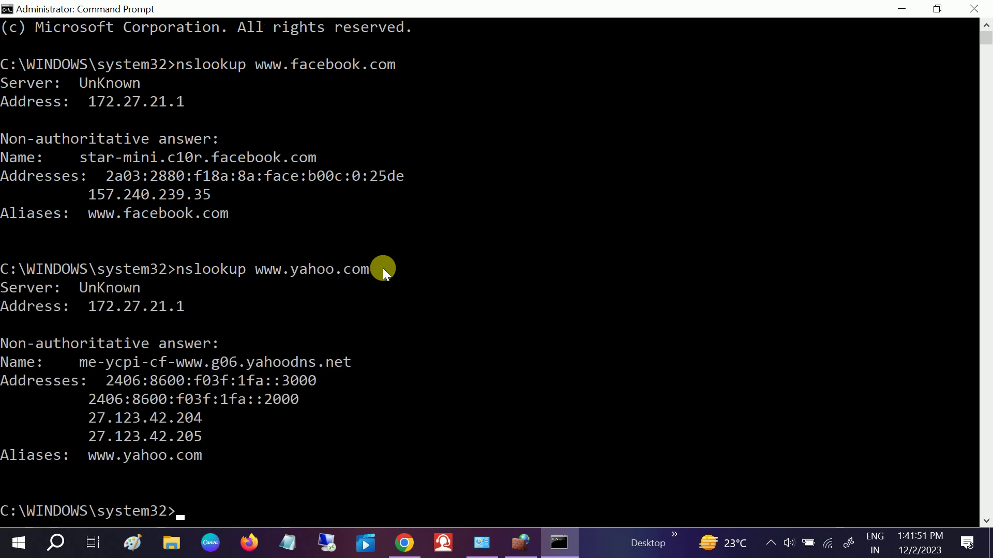
Select Yahoo's first IPv6 address in the lookup results and return to the firewall console.
scroll(383, 267, "down", 1)
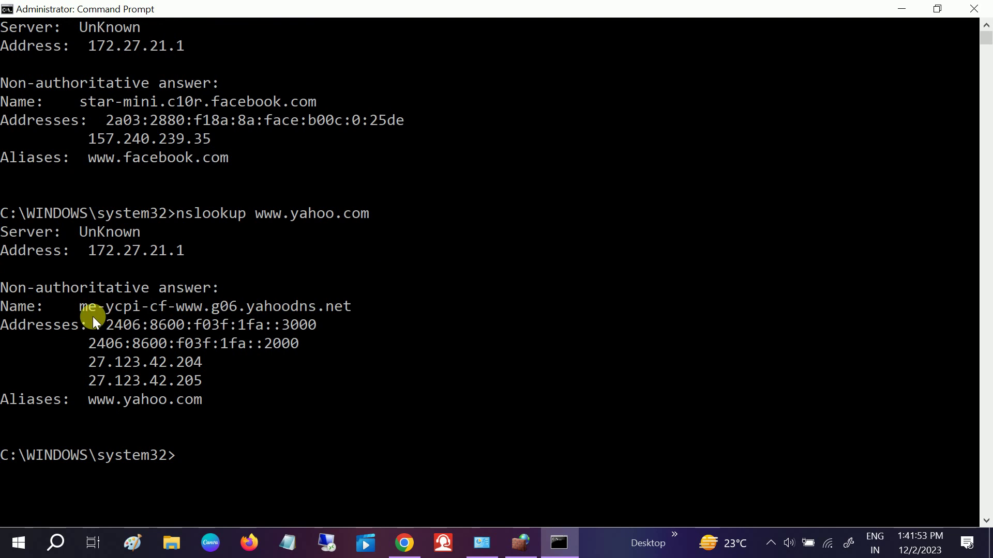
scroll(92, 317, "down", 1)
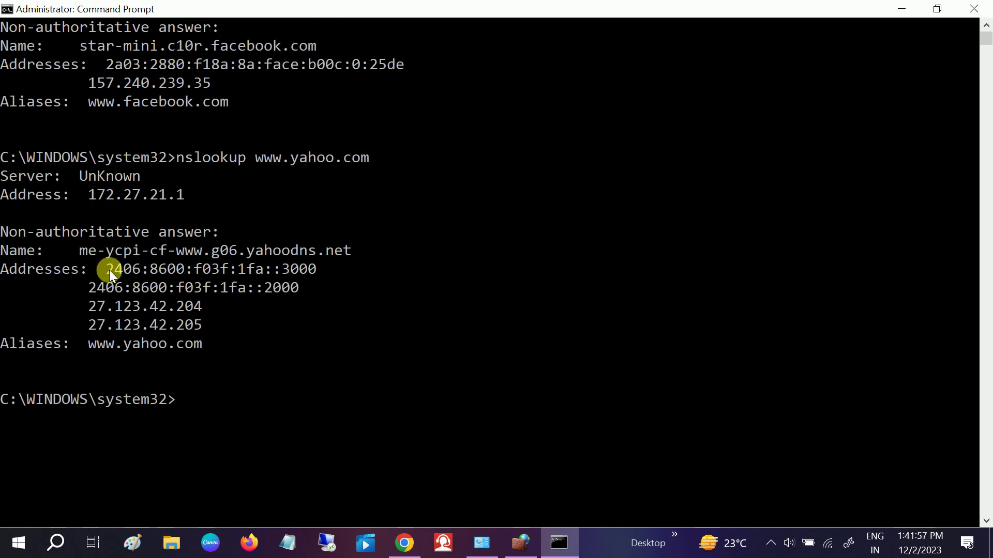
left_click_drag(110, 270, 316, 270)
key("ctrl+c")
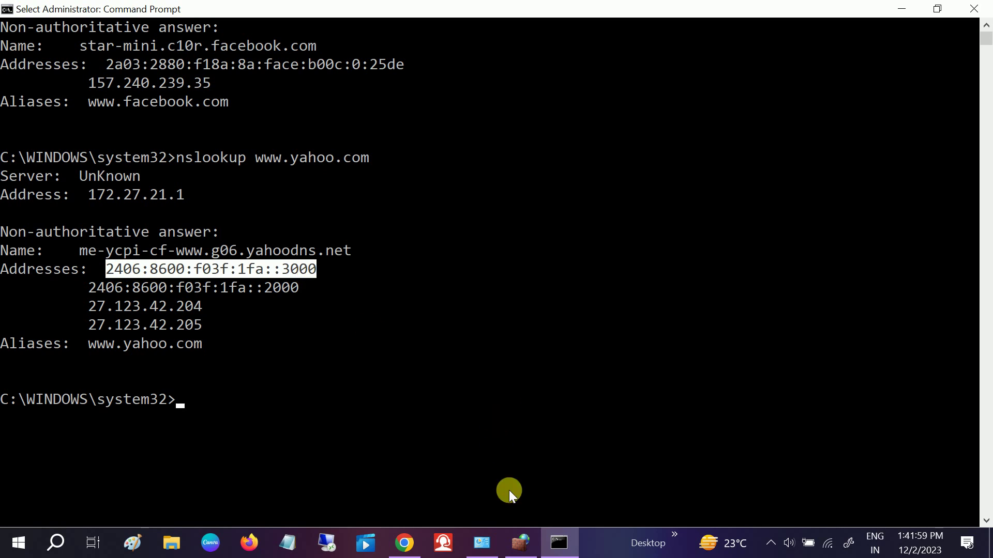
left_click(519, 542)
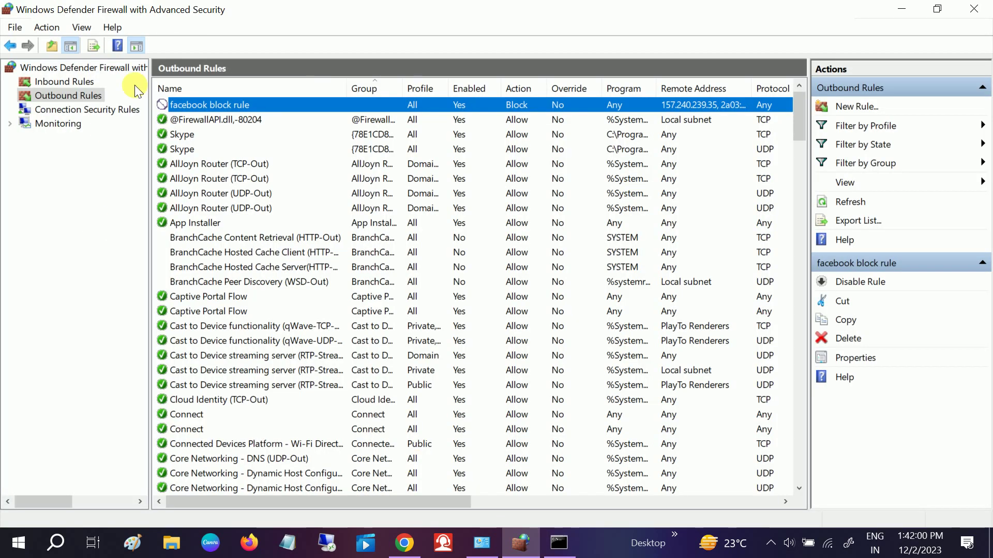
Start a new Custom outbound rule covering all programs and any protocol.
left_click(73, 97)
left_click(240, 107)
right_click(85, 98)
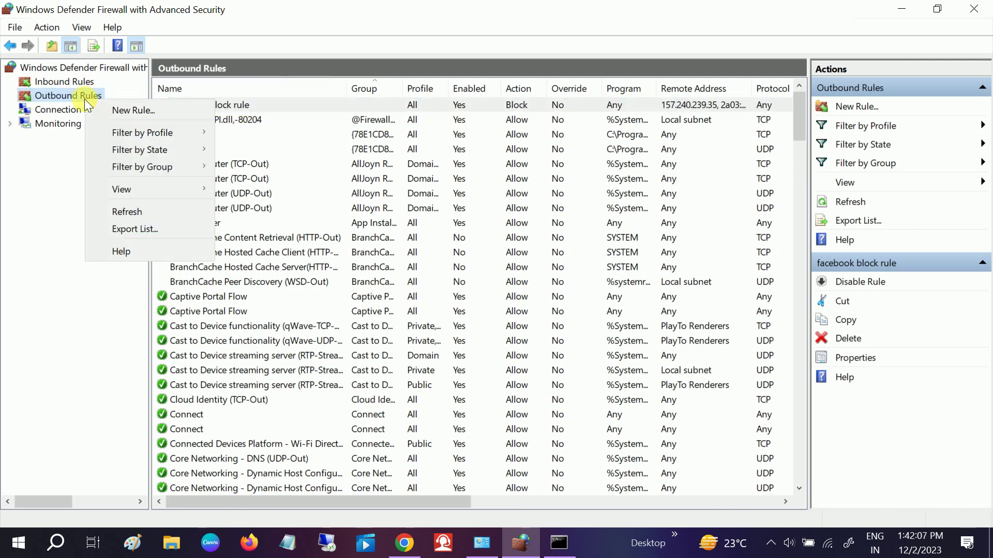
left_click(125, 107)
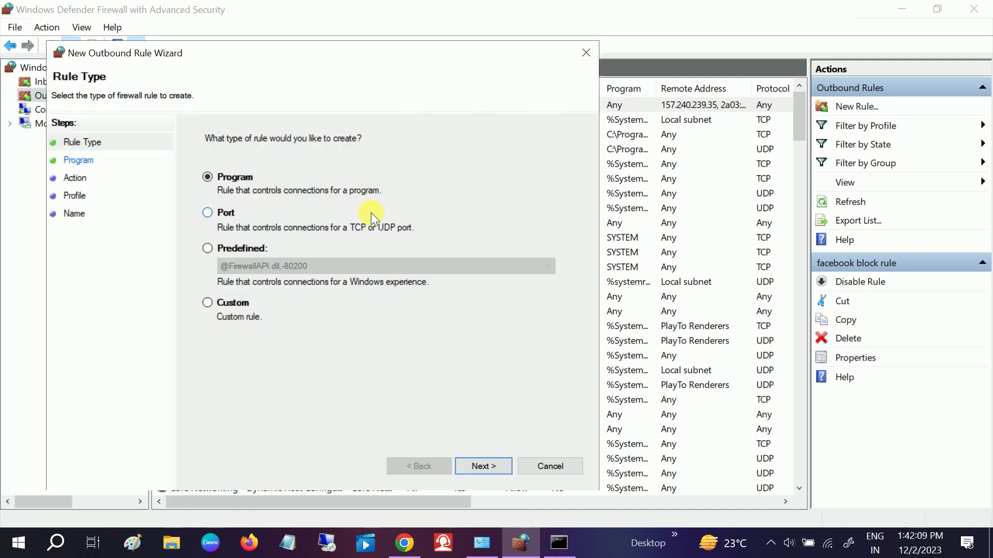
left_click(212, 305)
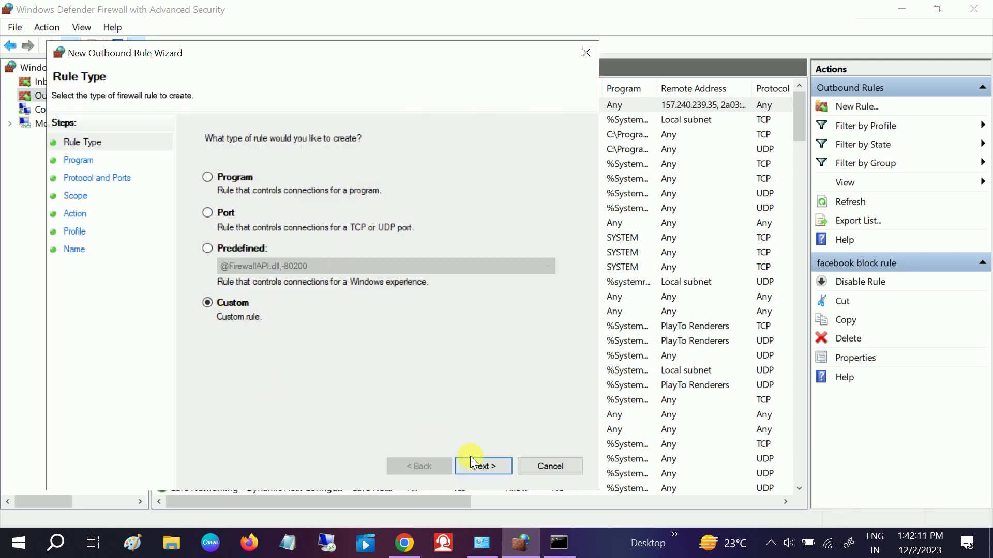
left_click(475, 463)
left_click(475, 463)
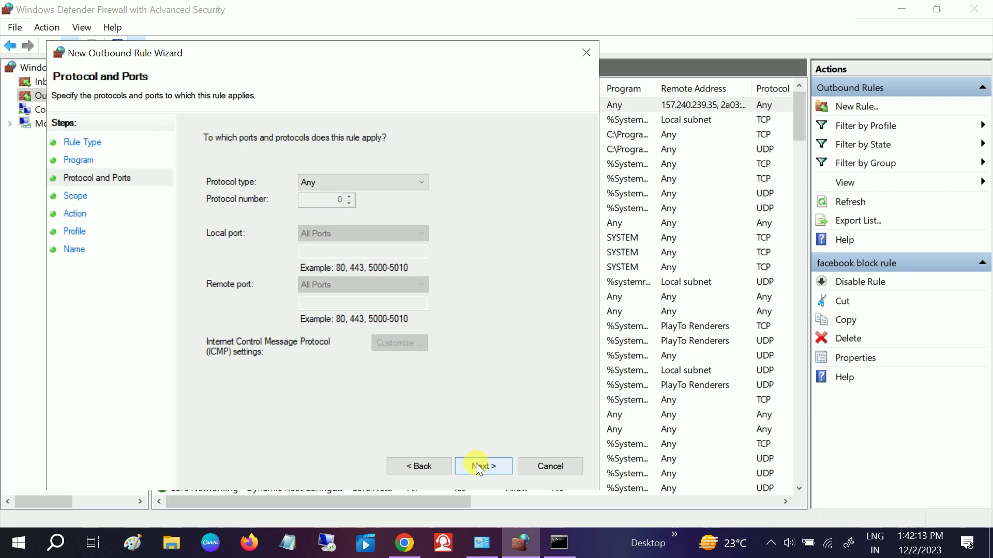
left_click(476, 463)
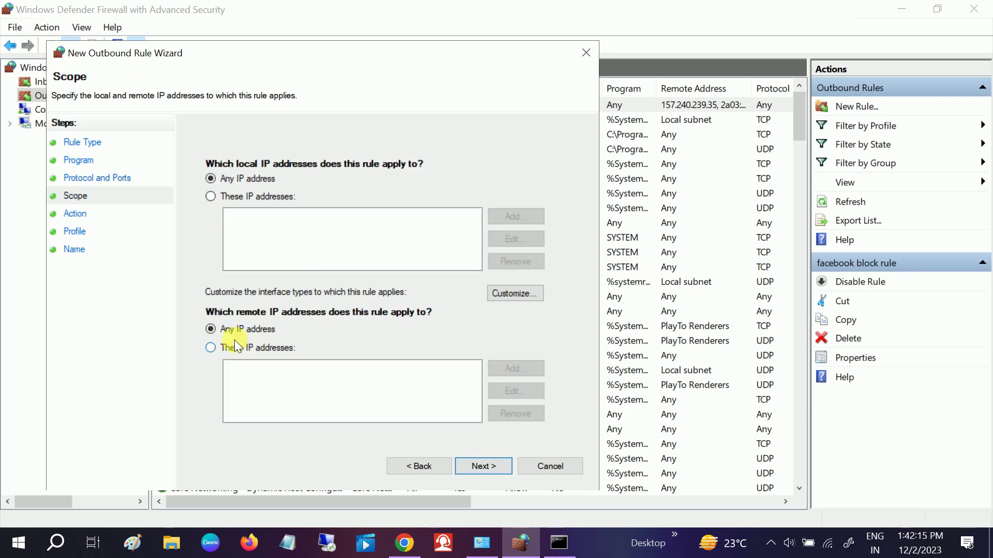
Limit the rule to specific remote IP addresses and add Yahoo's first IPv6 address.
left_click(234, 347)
left_click(482, 462)
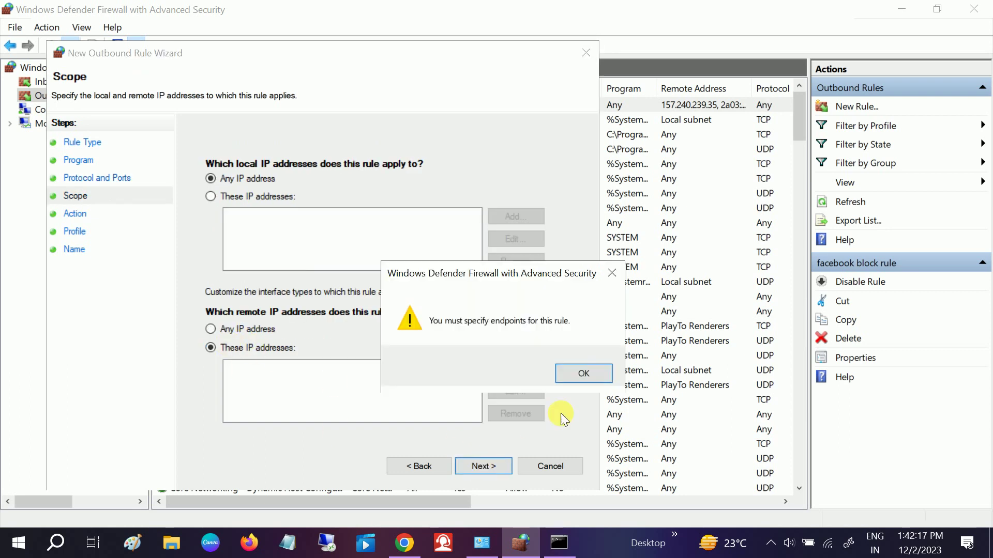
left_click(572, 375)
left_click(507, 380)
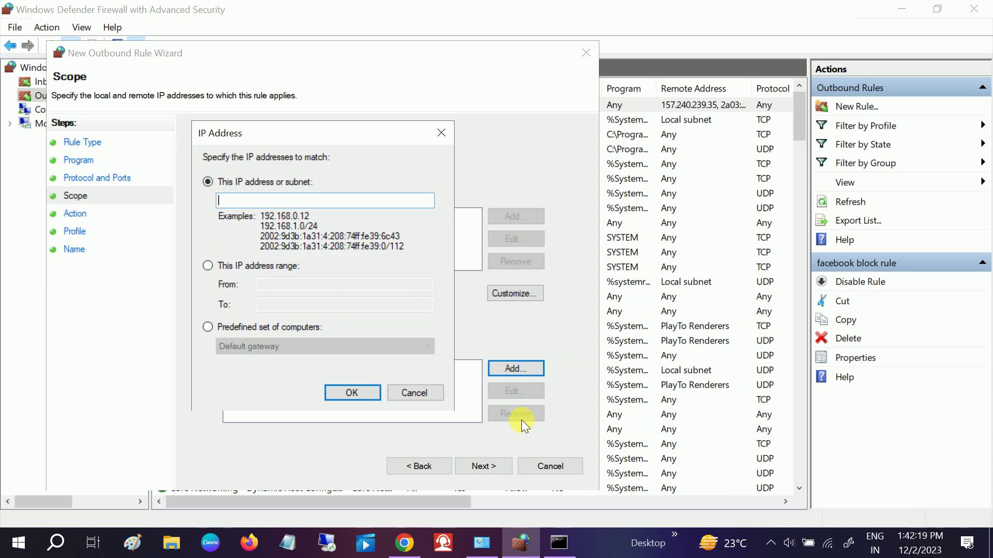
left_click(559, 543)
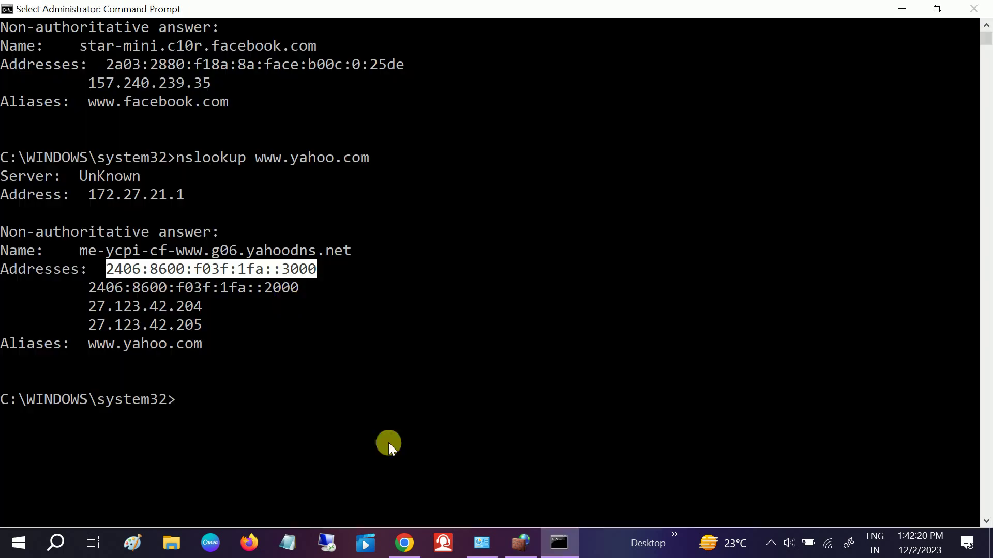
right_click(289, 269)
left_click(519, 542)
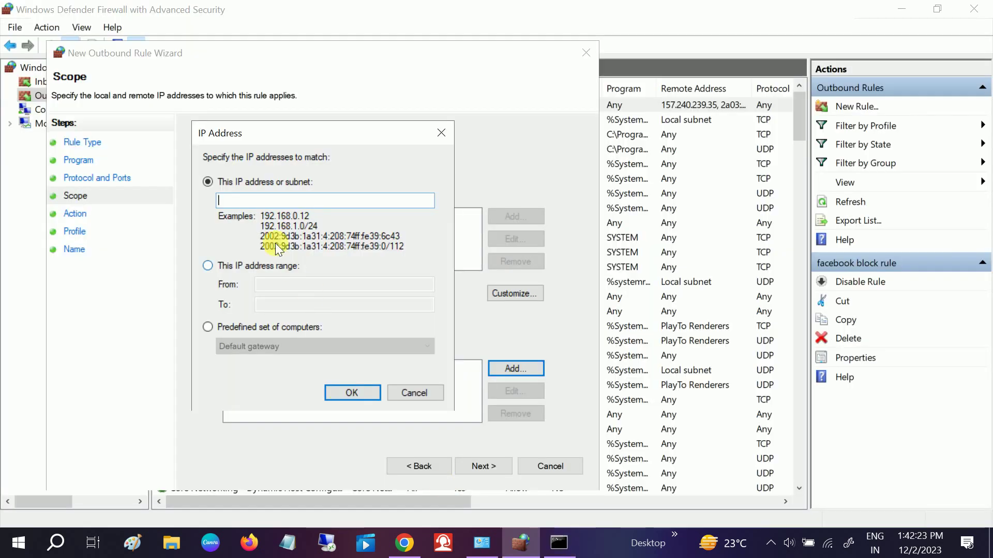
left_click(266, 201)
key("ctrl+v")
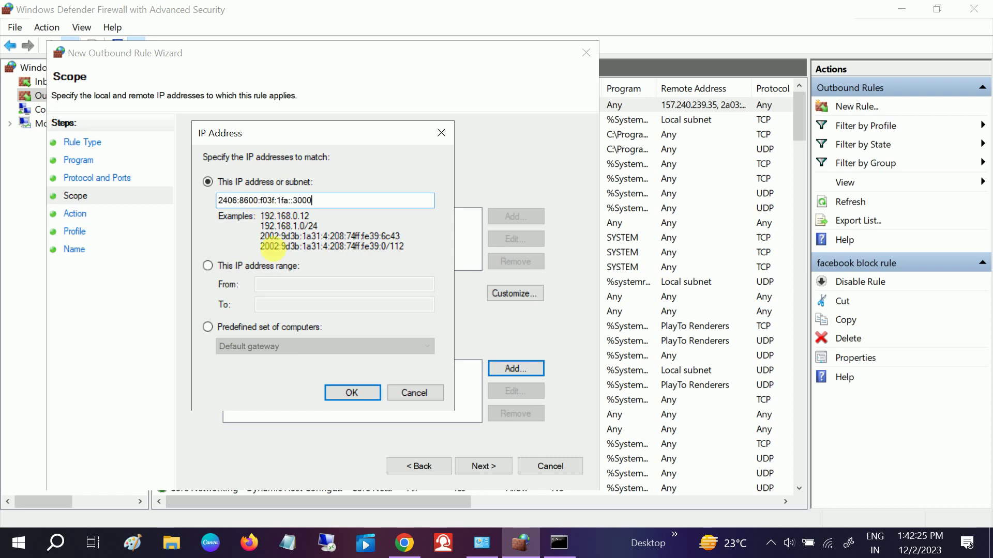
left_click(348, 392)
left_click(329, 367)
Add Yahoo's second IPv6 address, ending ::2000, to the remote addresses.
left_click(510, 367)
left_click(547, 534)
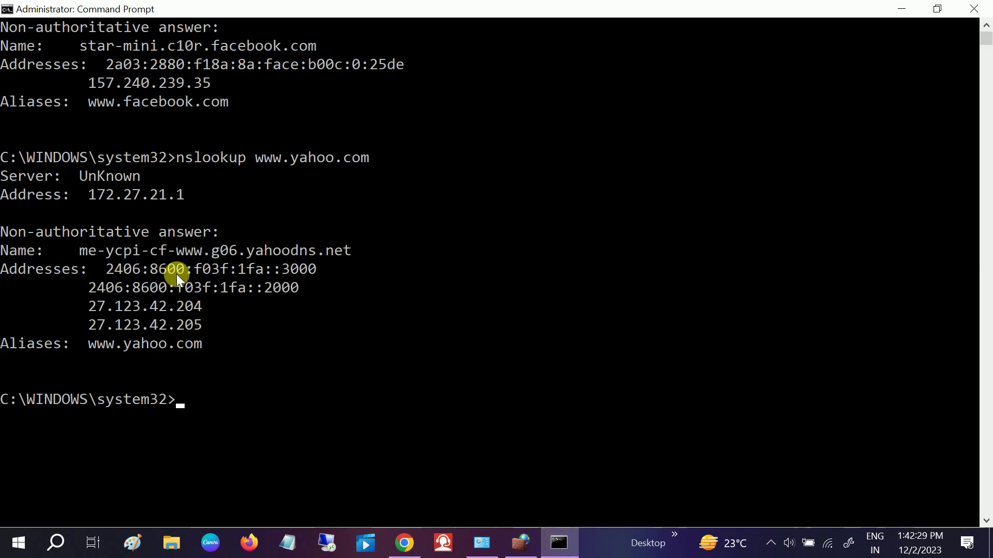
left_click_drag(94, 287, 295, 289)
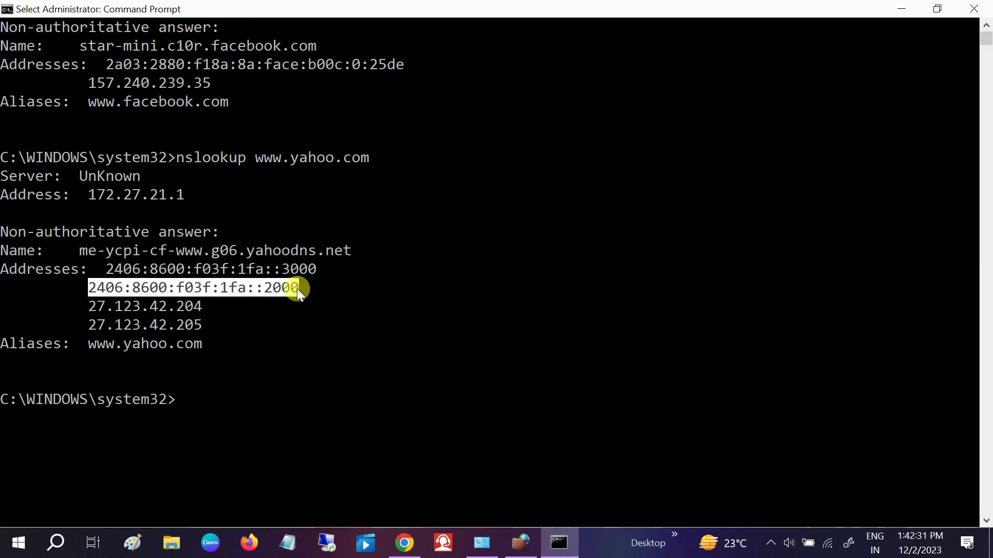
key("ctrl+c")
left_click(520, 543)
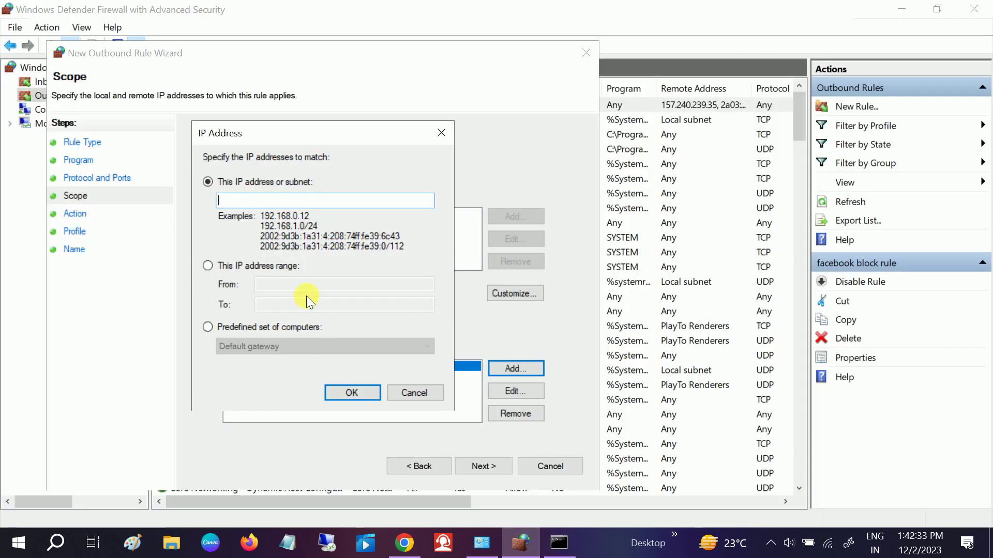
left_click(236, 204)
key("ctrl+v")
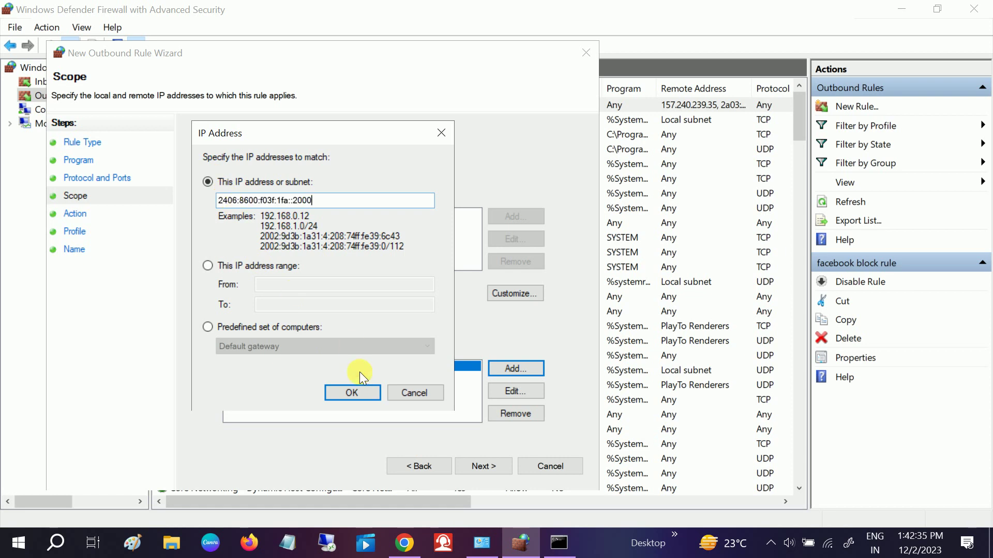
left_click(352, 391)
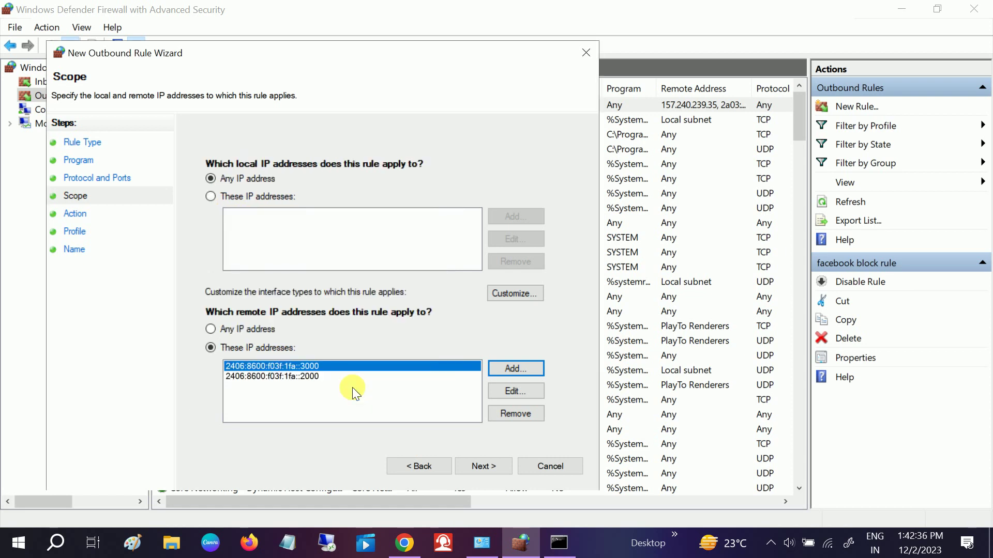
Add 27.123.42.204 to the rule's remote addresses.
left_click(559, 543)
left_click(98, 306)
left_click_drag(98, 306, 197, 312)
key("ctrl+c")
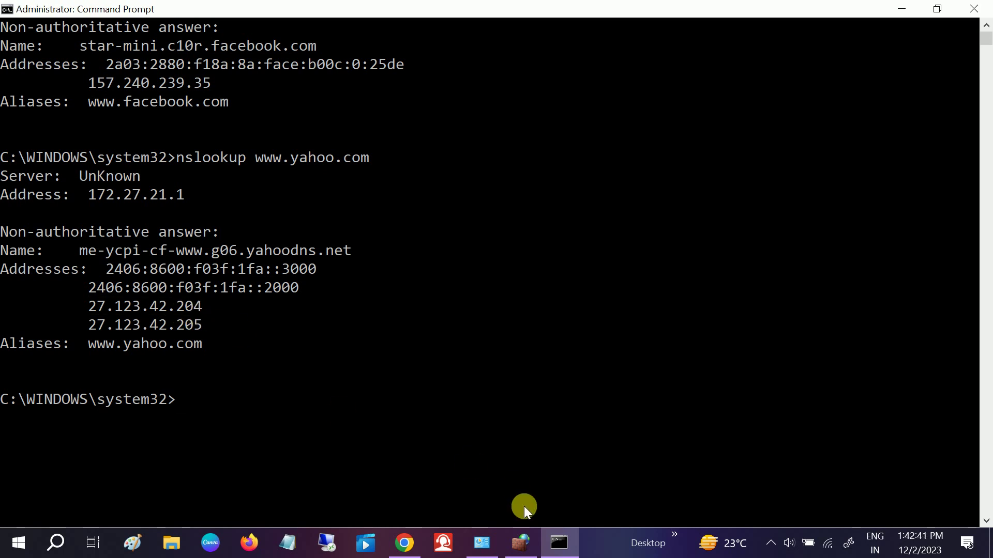
left_click(522, 540)
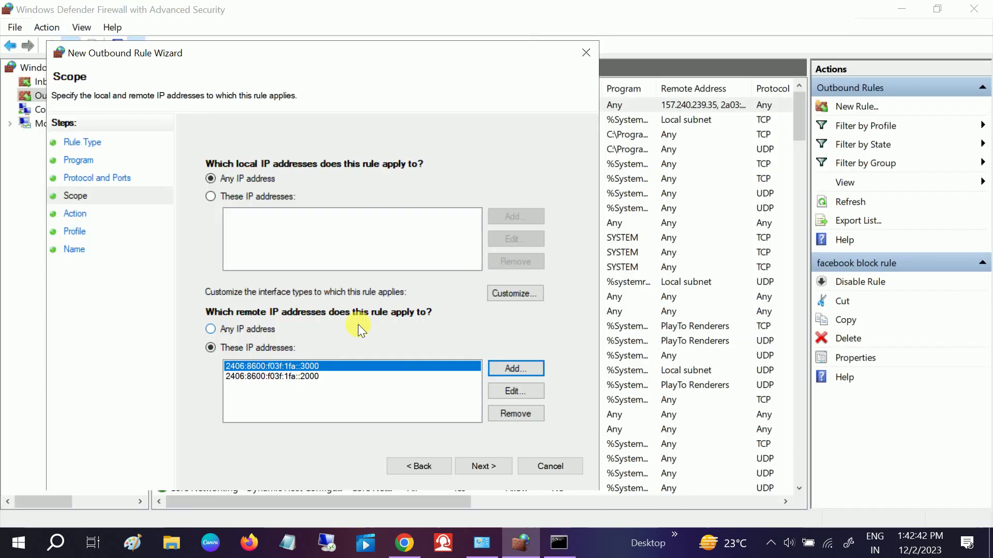
left_click(503, 367)
key("ctrl+v")
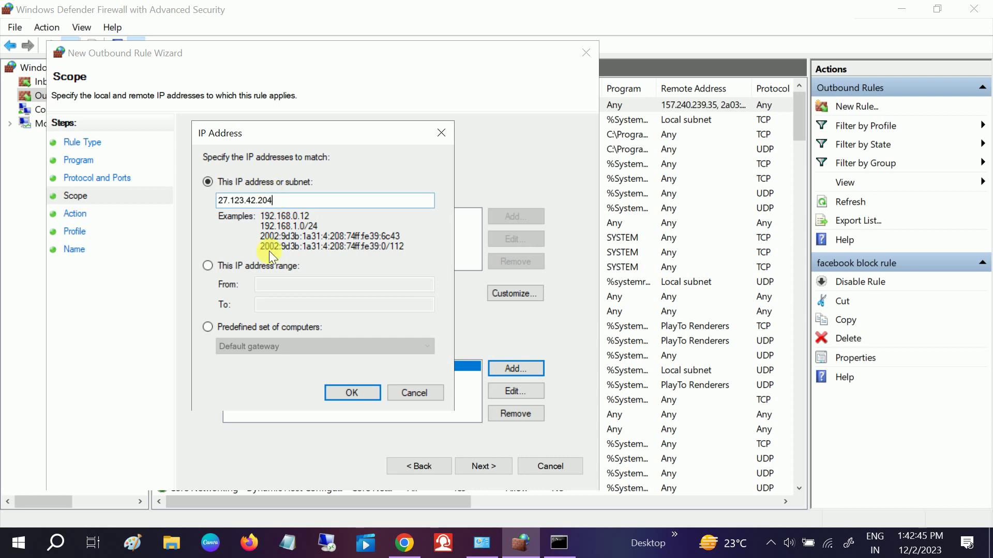
left_click(350, 394)
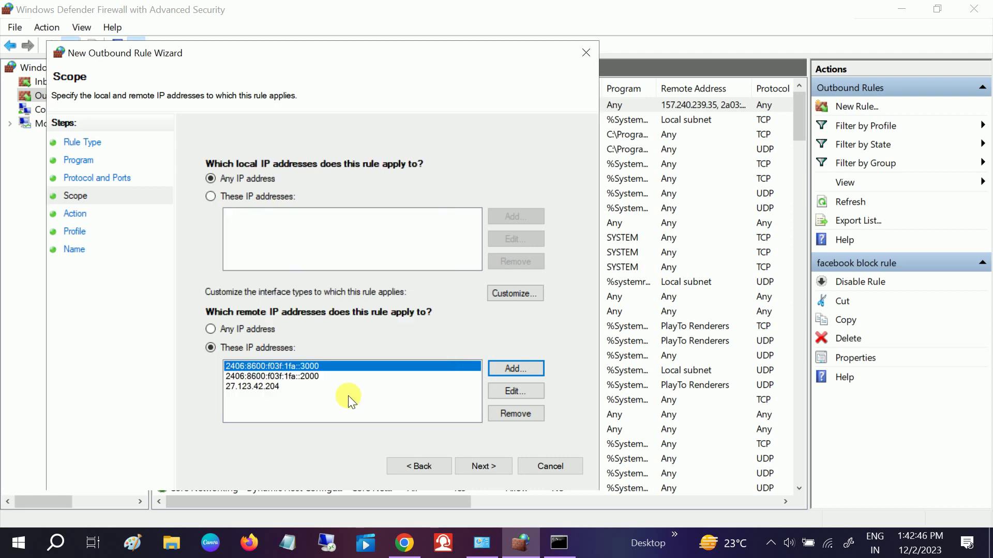
Add 27.123.42.205 as the last remote address.
left_click(559, 543)
left_click_drag(88, 324, 196, 334)
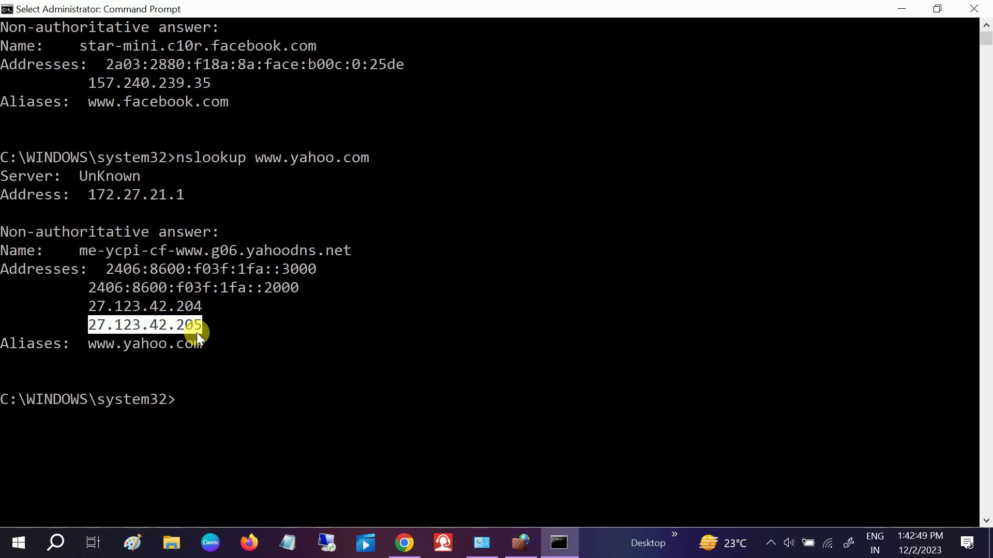
right_click(196, 333)
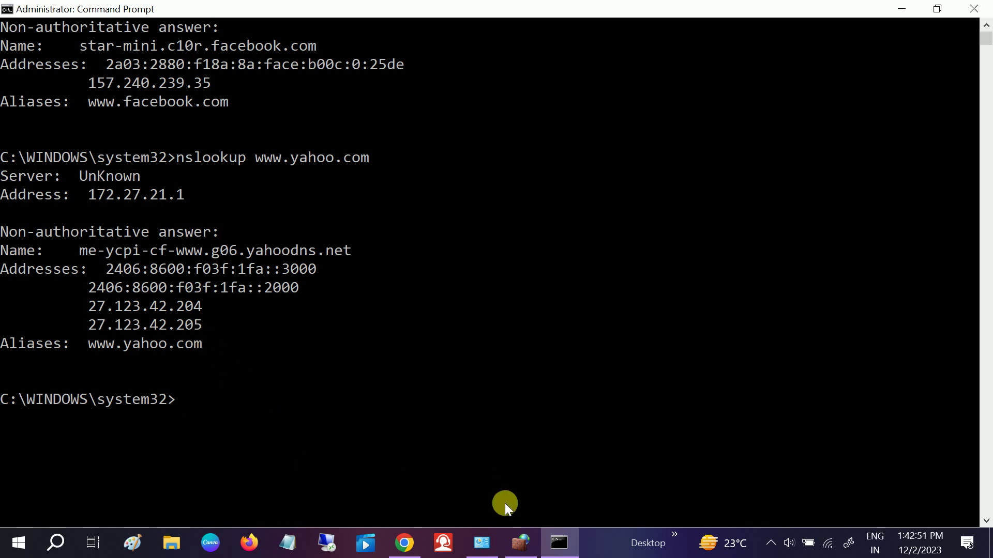
left_click(507, 540)
left_click(499, 372)
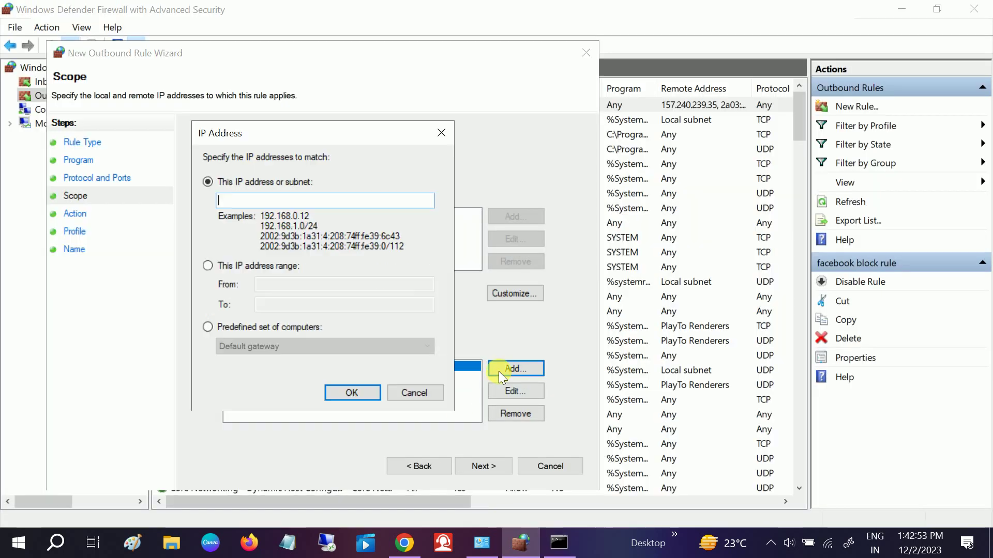
key("ctrl+v")
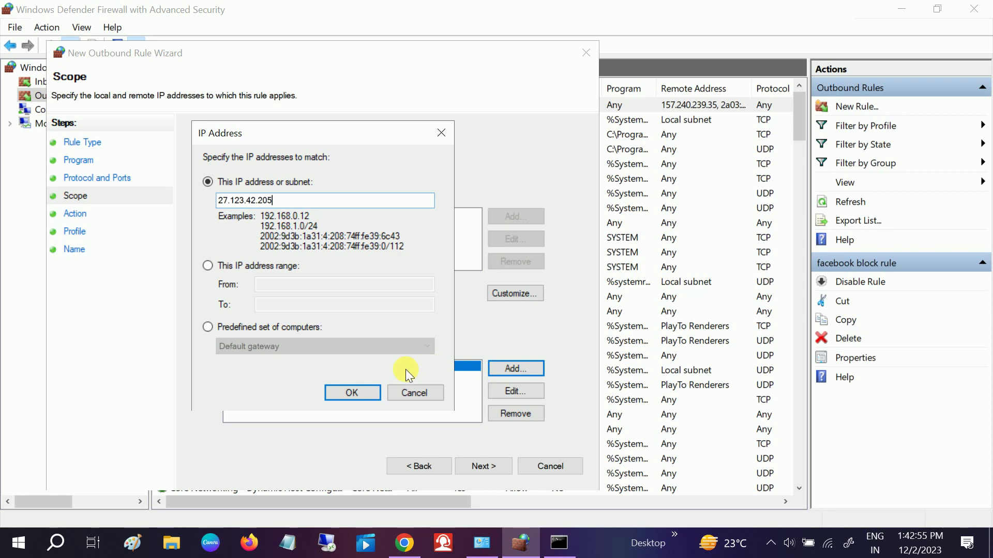
left_click(362, 397)
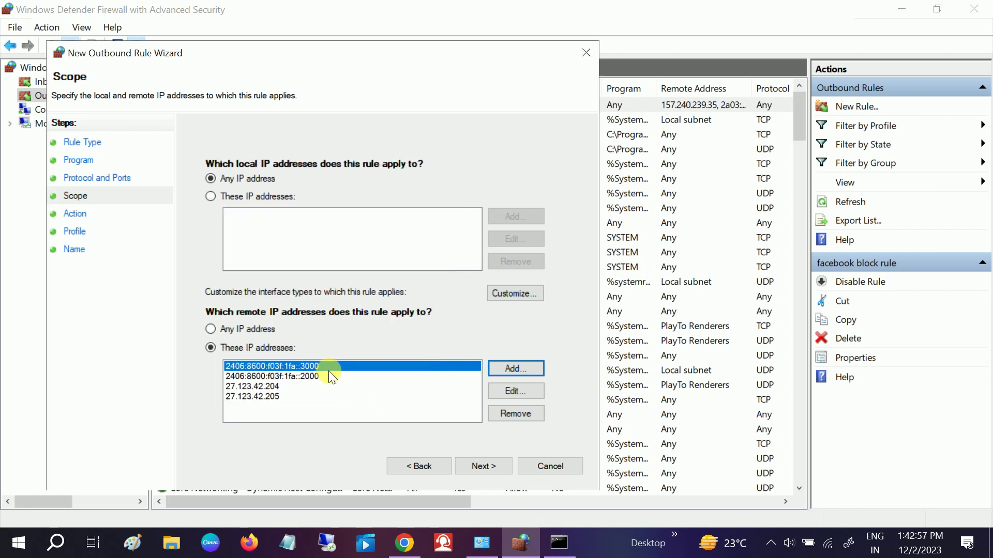
left_click(558, 543)
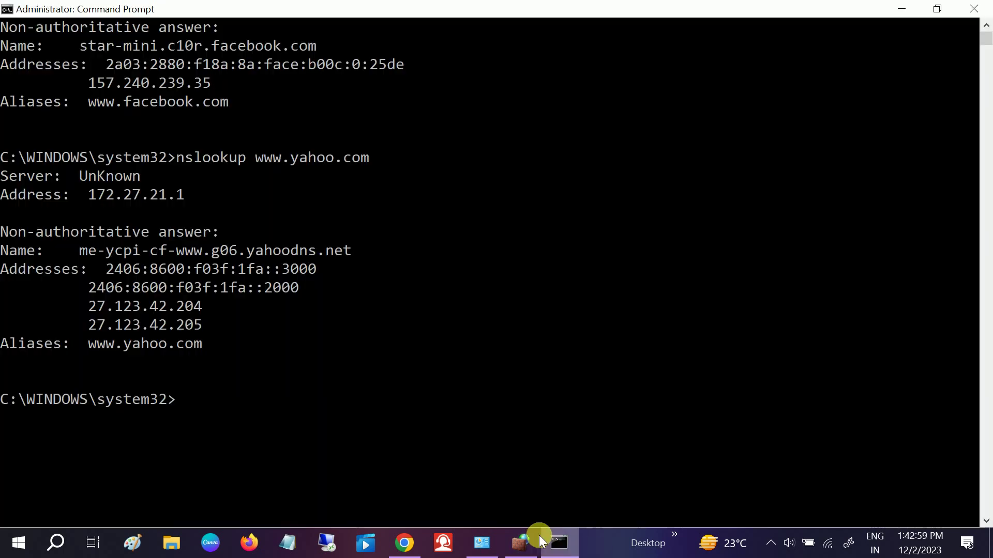
left_click(520, 542)
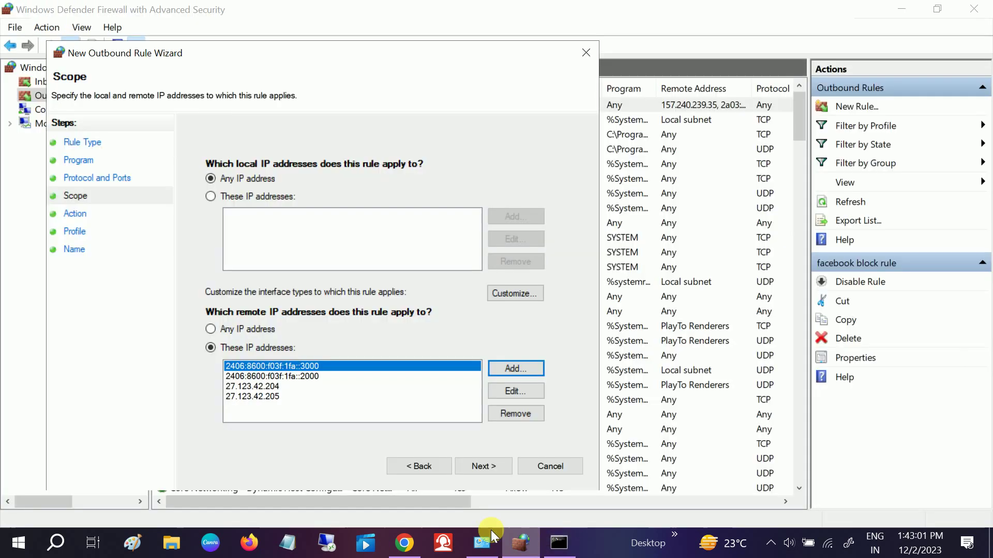
Keep the Block action and all profiles, and name the rule Yahhoblock.
left_click(481, 461)
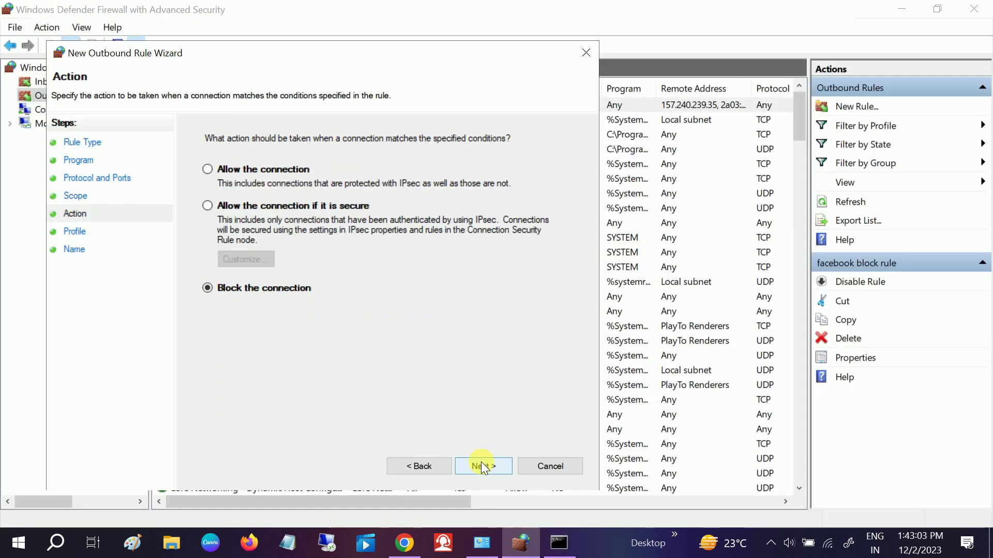
left_click(481, 465)
left_click(481, 461)
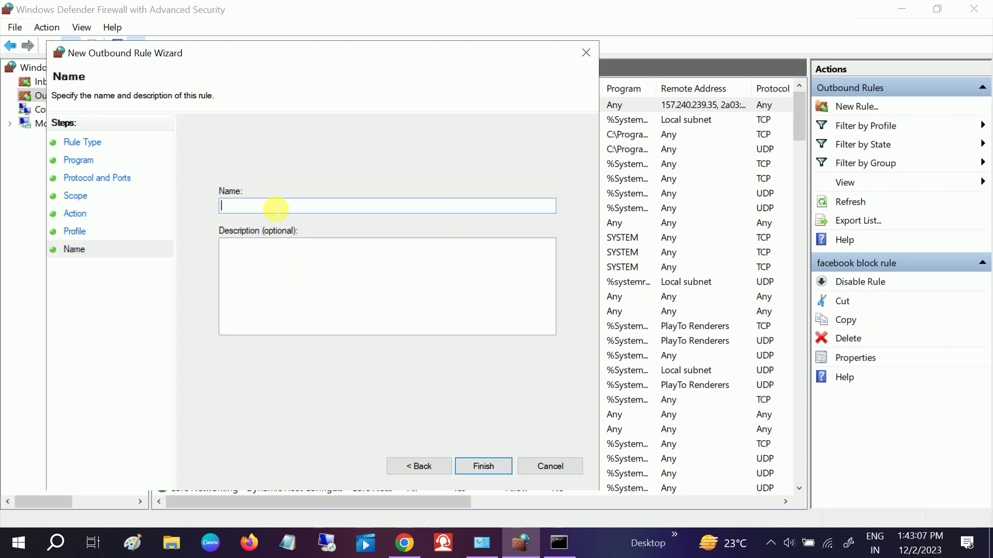
type("Yahho")
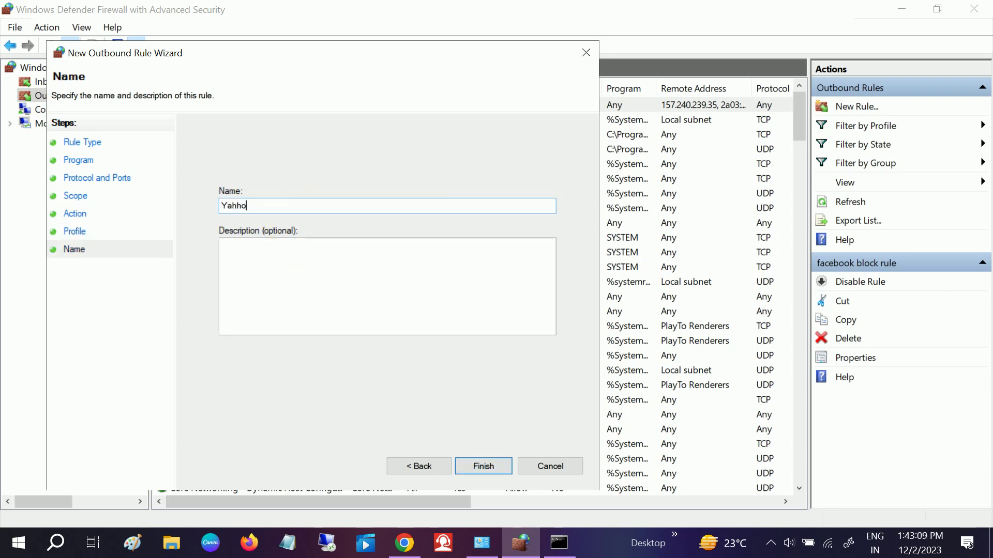
type("boo")
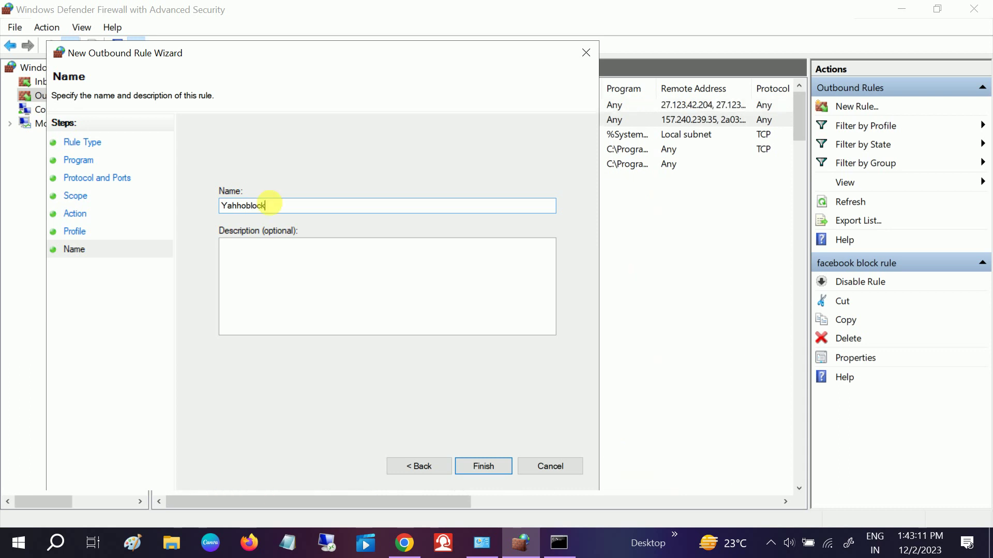
key("alt+Tab")
left_click(901, 9)
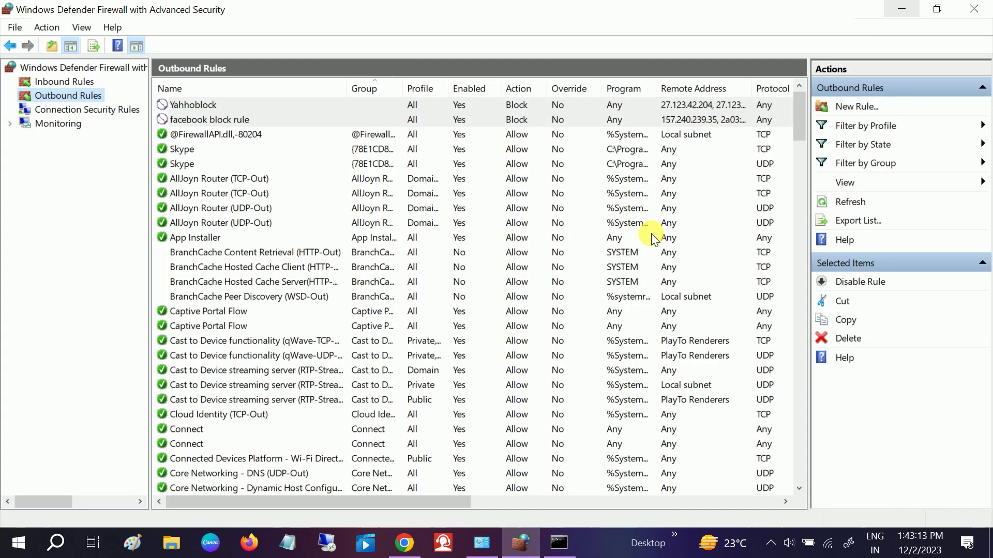
Select Yahhoblock, resize the Program and Remote Address columns, and reload yahoo.com in Chrome.
left_click(212, 103)
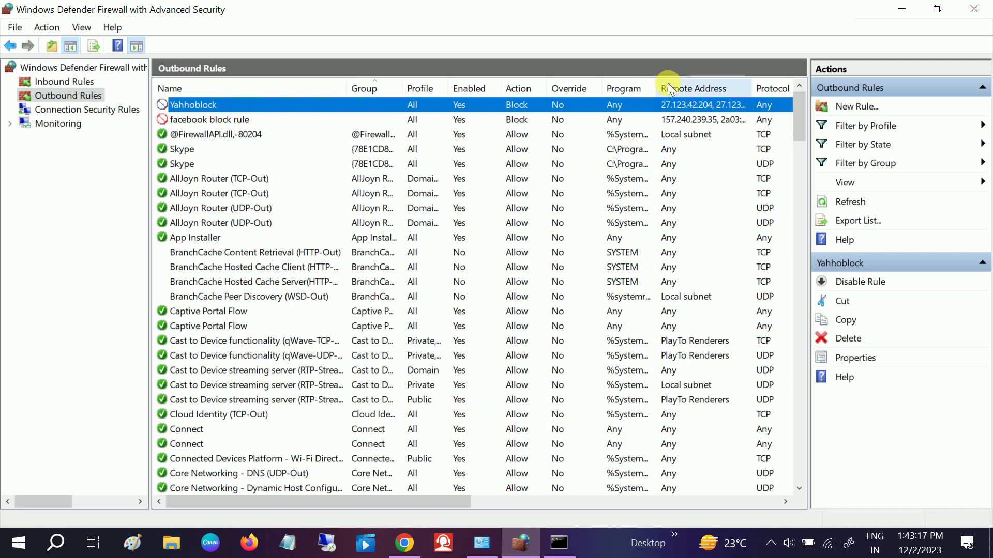
left_click_drag(662, 90, 550, 78)
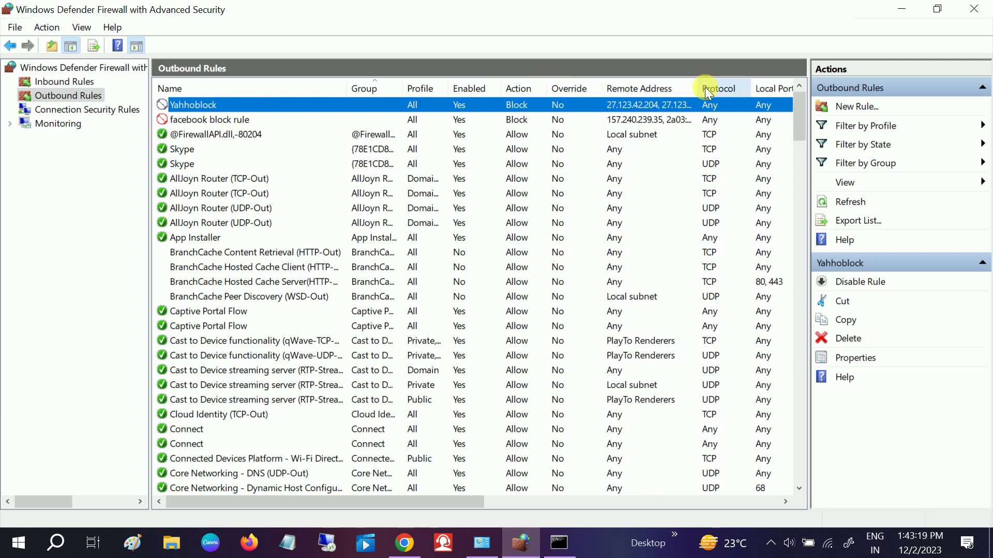
left_click_drag(698, 87, 726, 88)
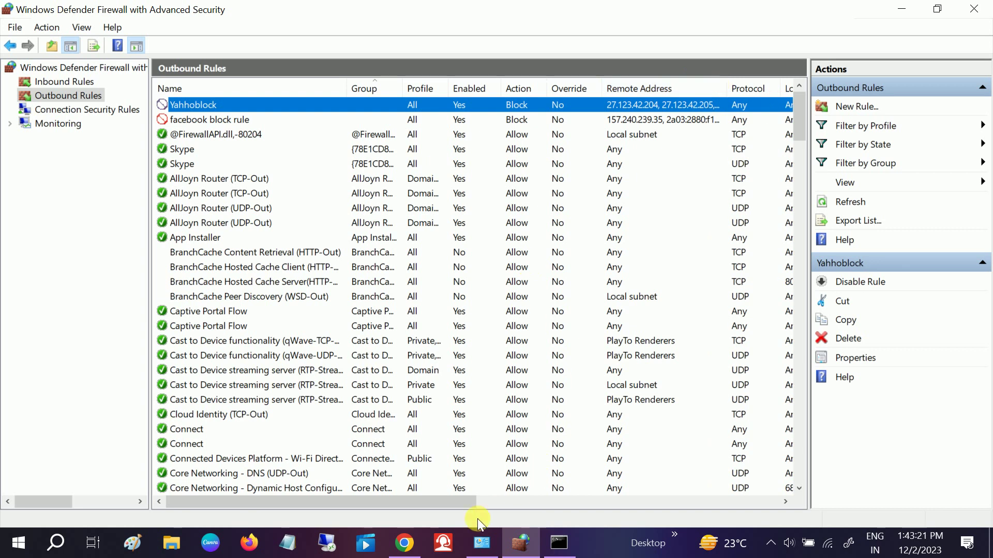
left_click(418, 551)
left_click(67, 49)
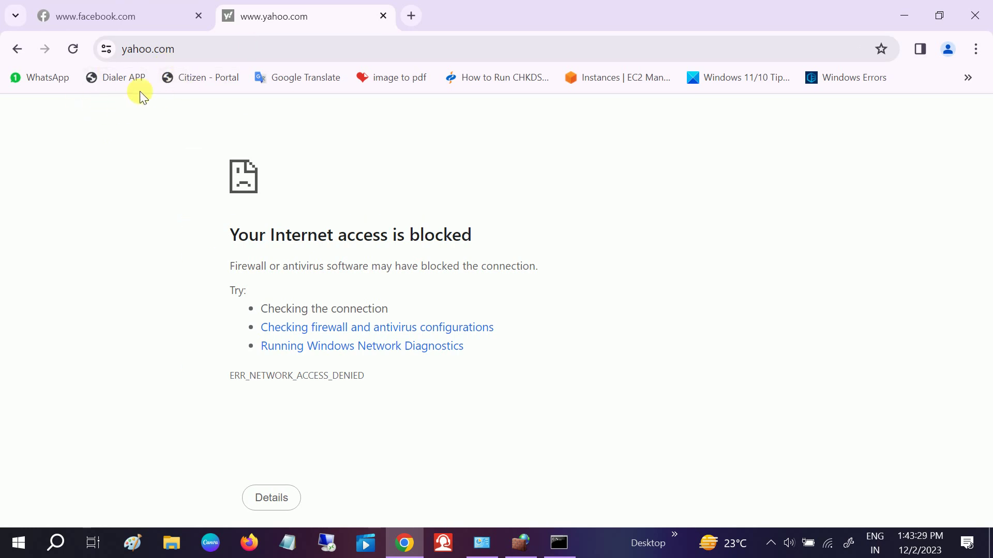
Confirm both the facebook.com and yahoo.com tabs fail to load, then return to the firewall.
left_click(122, 20)
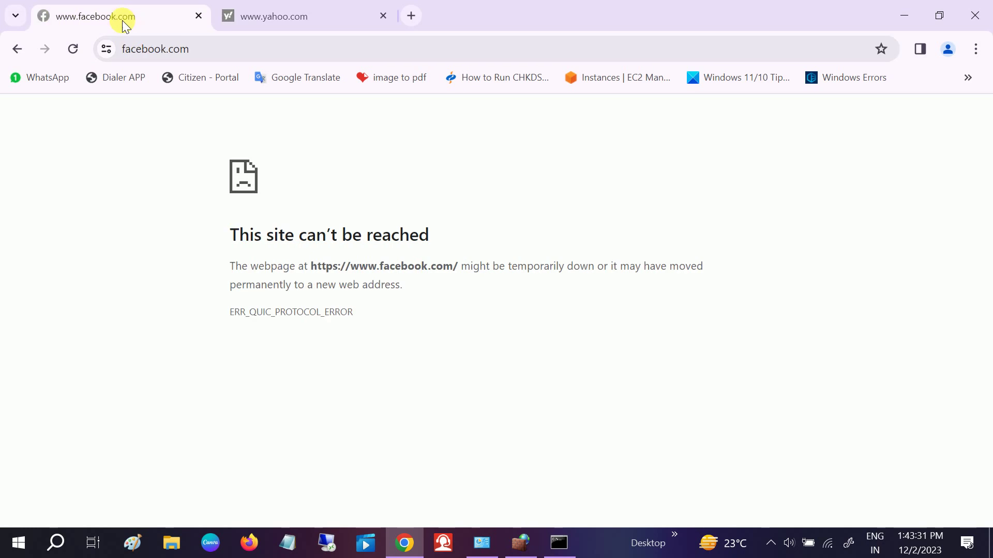
left_click(292, 20)
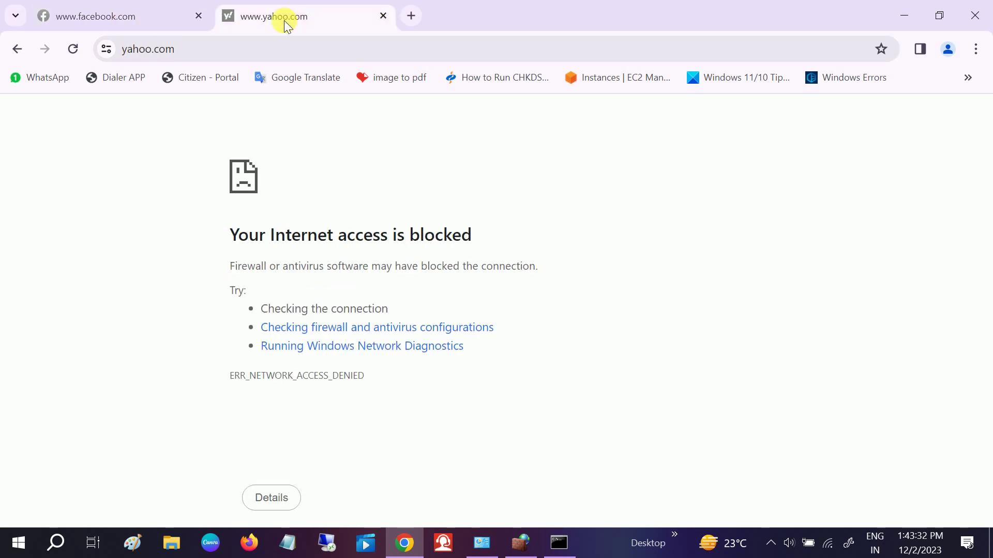
left_click(521, 543)
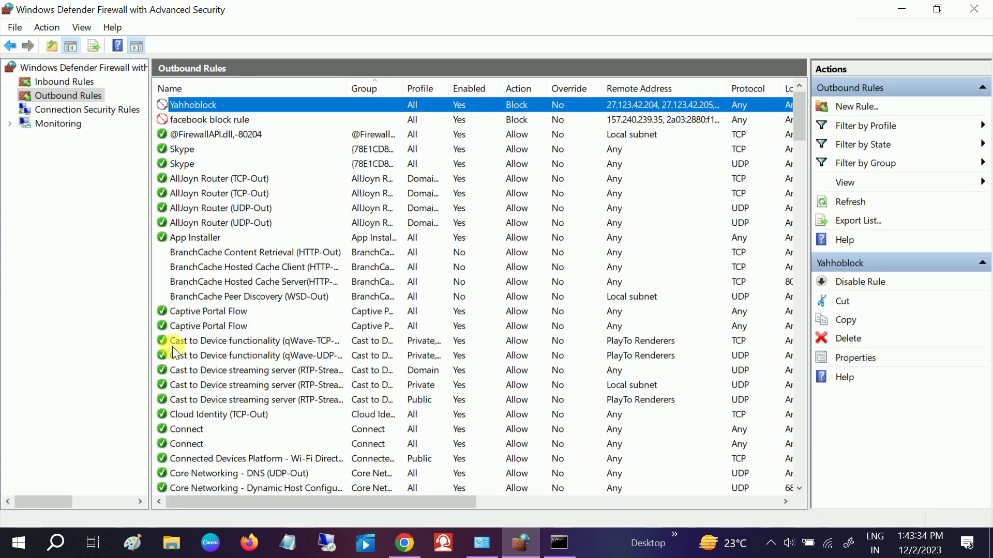
Disable the facebook block rule.
left_click(210, 116)
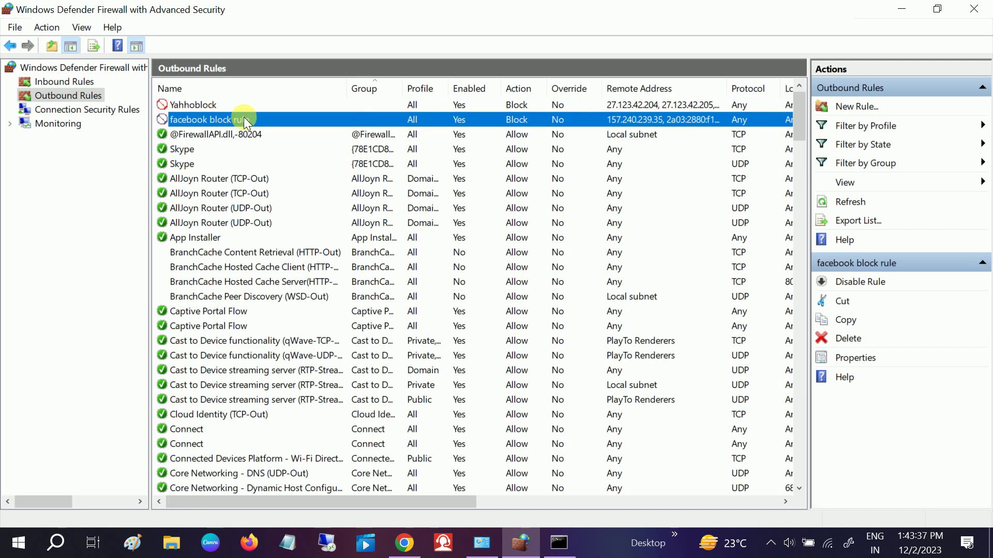
right_click(231, 119)
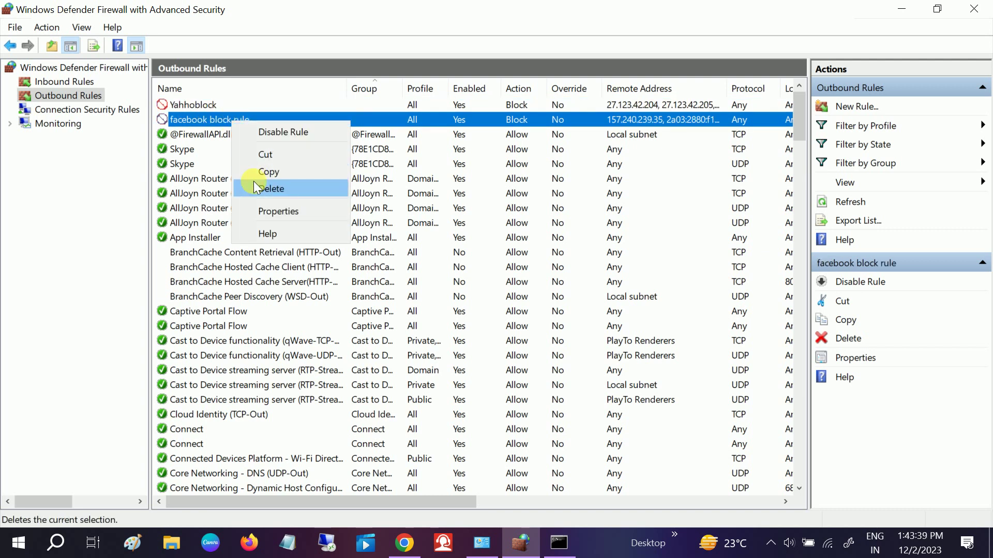
left_click(270, 128)
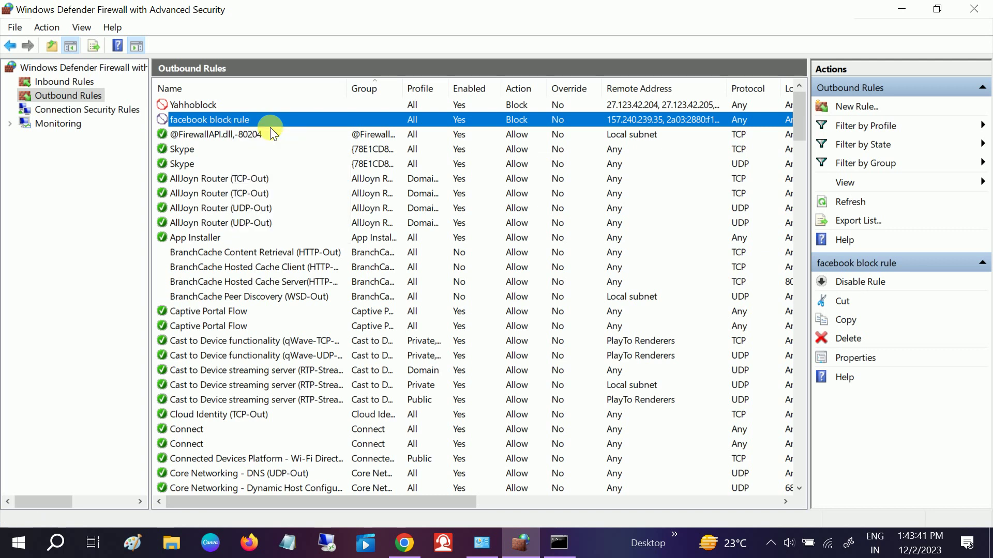
Disable the Yahhoblock outbound rule.
left_click(212, 106)
right_click(213, 107)
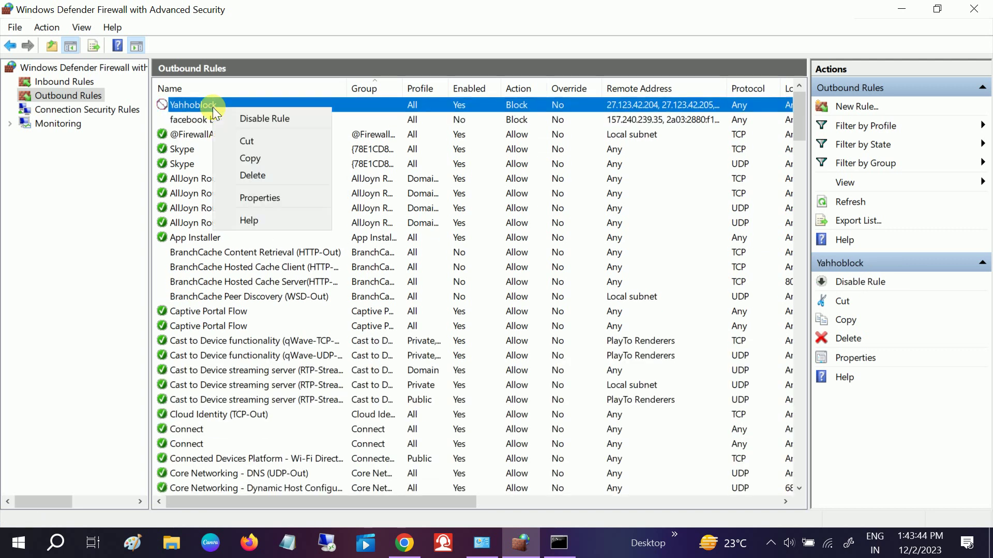
left_click(255, 115)
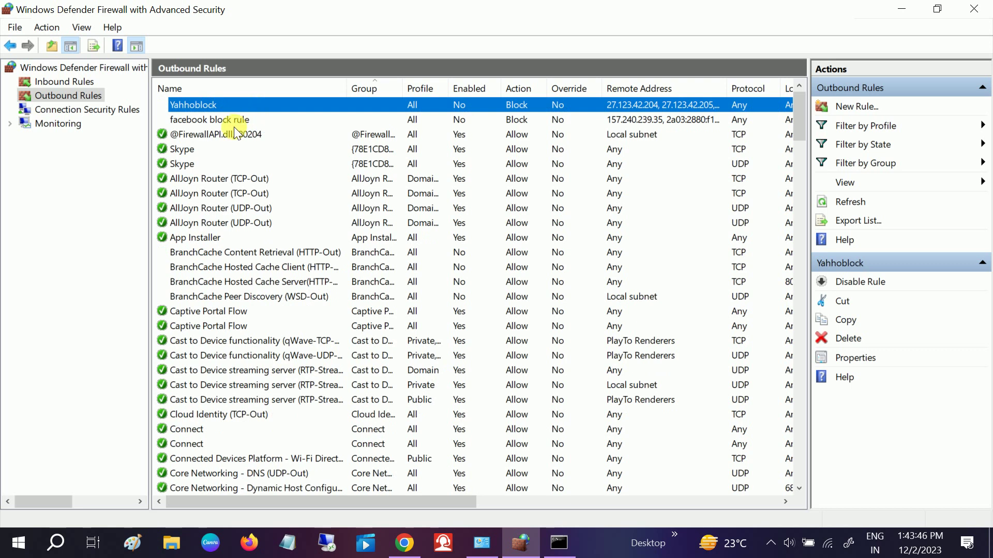
left_click(267, 119)
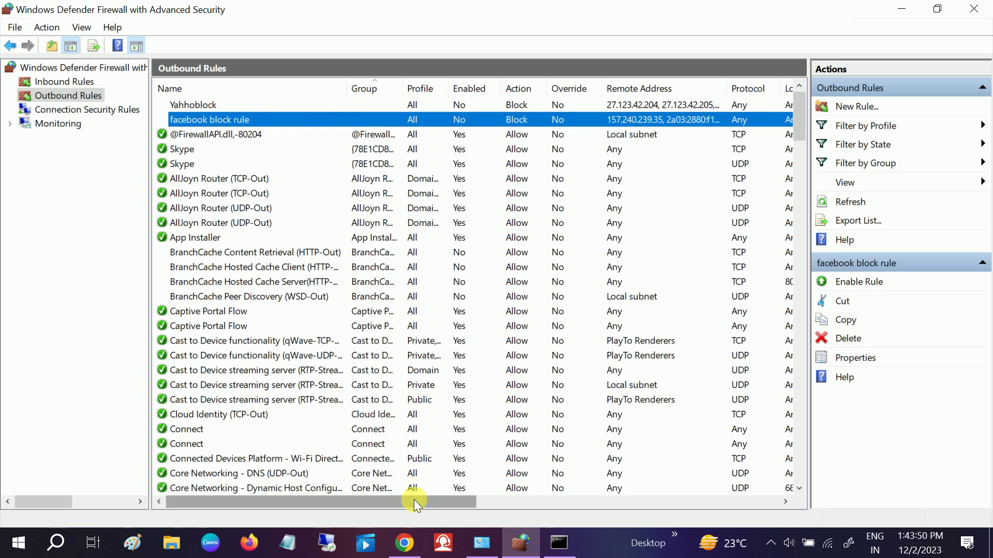
left_click_drag(432, 502, 357, 499)
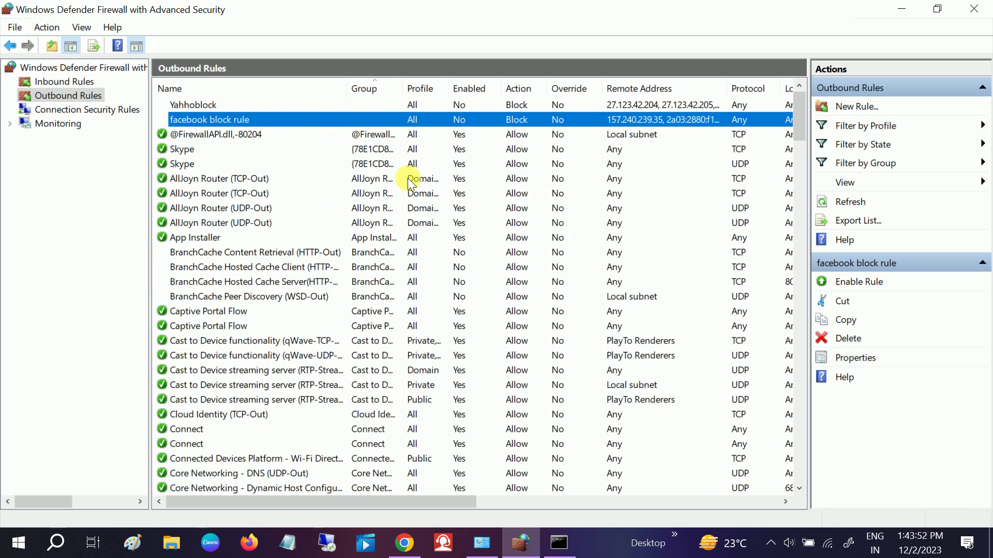
left_click(456, 105)
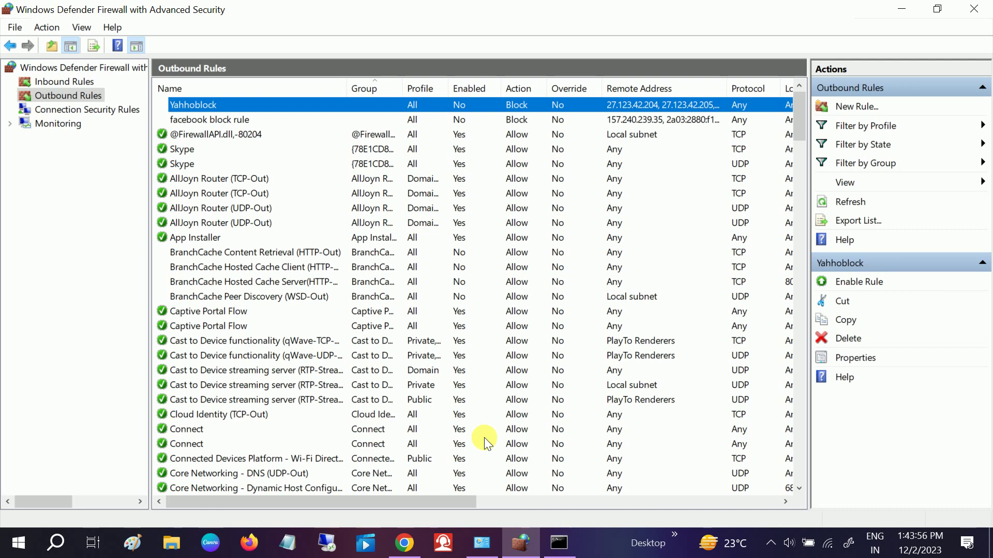
Reload yahoo.com and facebook.com in Chrome to confirm both load, then minimize Chrome.
left_click(404, 543)
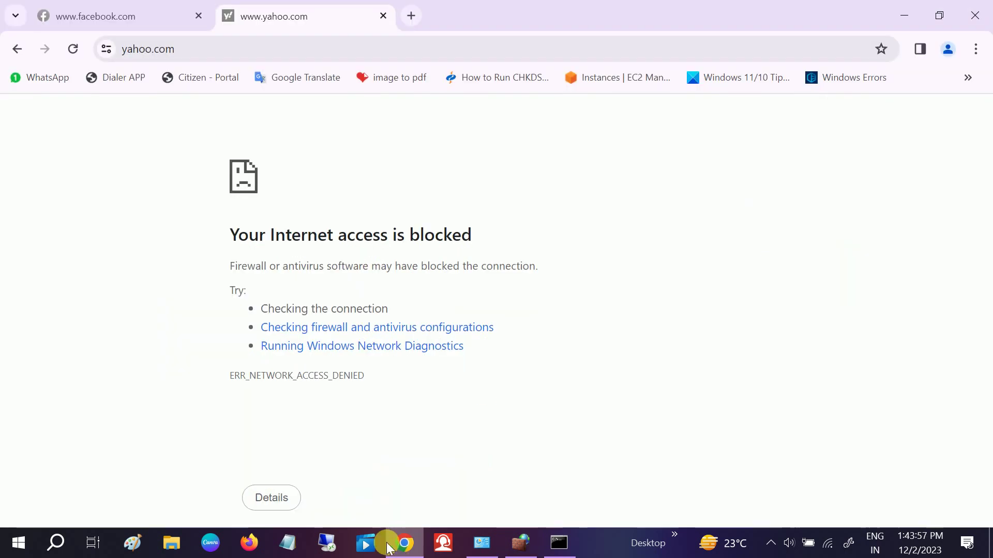
left_click(73, 49)
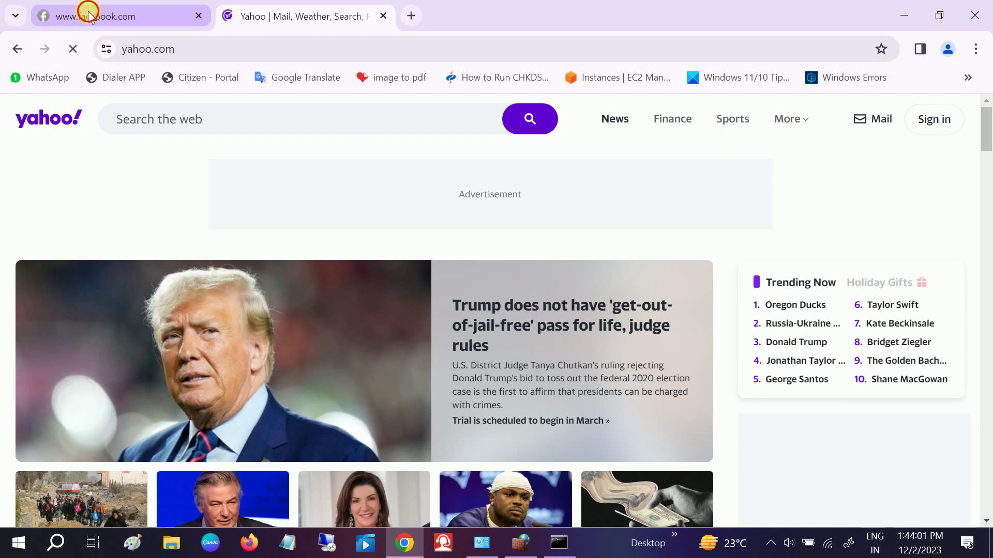
left_click(84, 14)
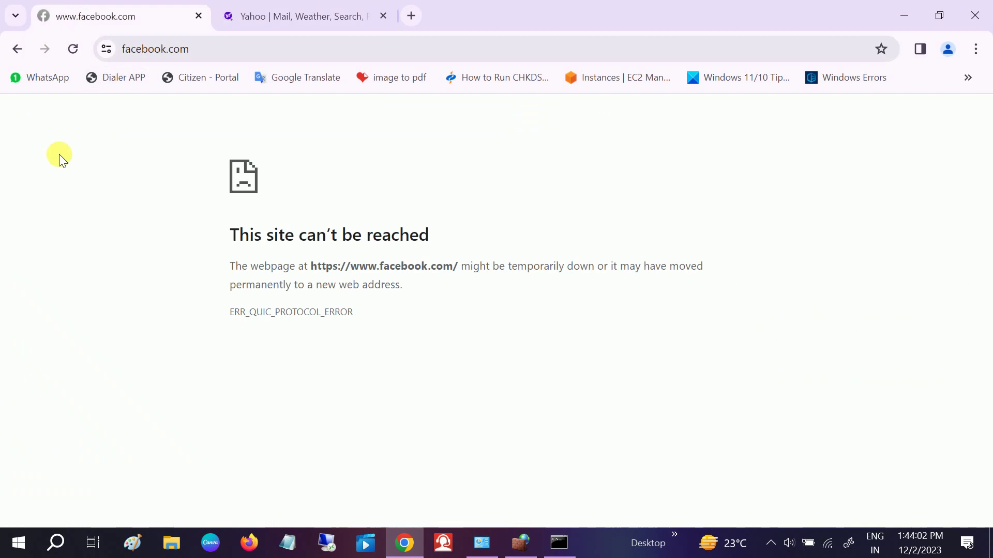
left_click(73, 50)
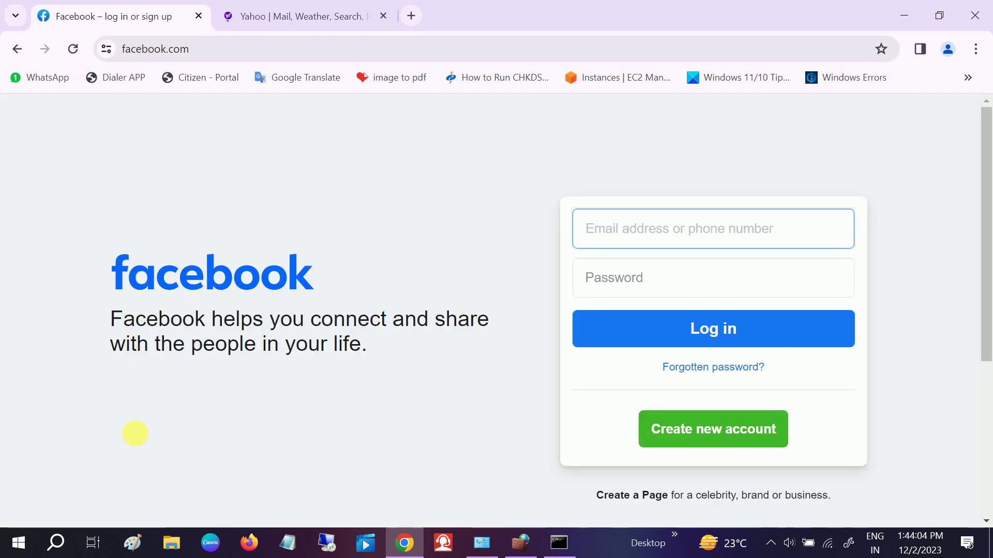
left_click(299, 18)
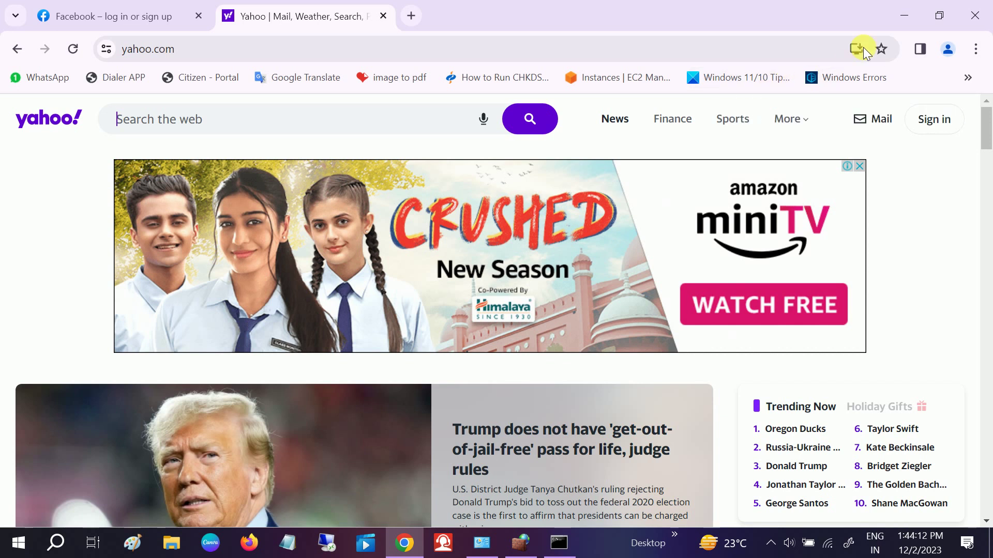
left_click(907, 17)
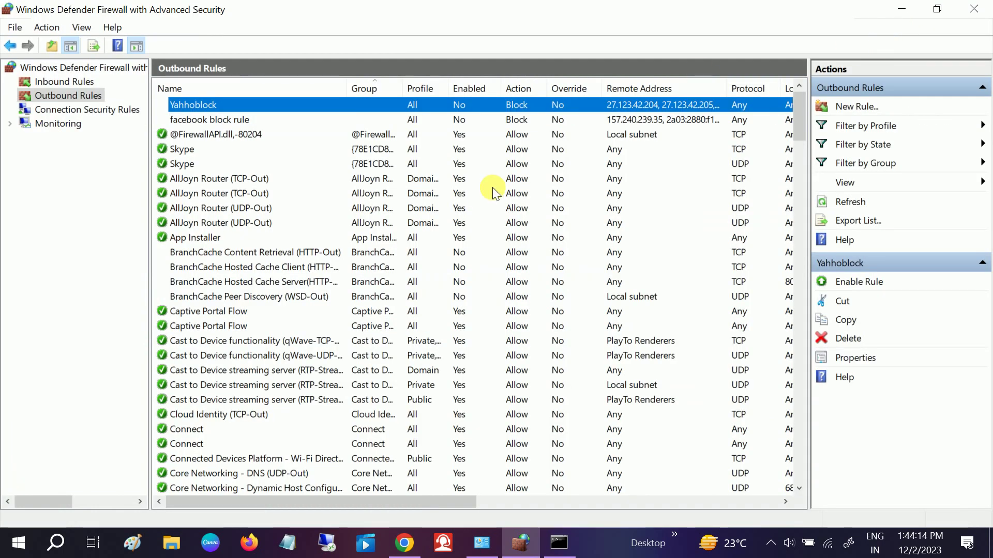